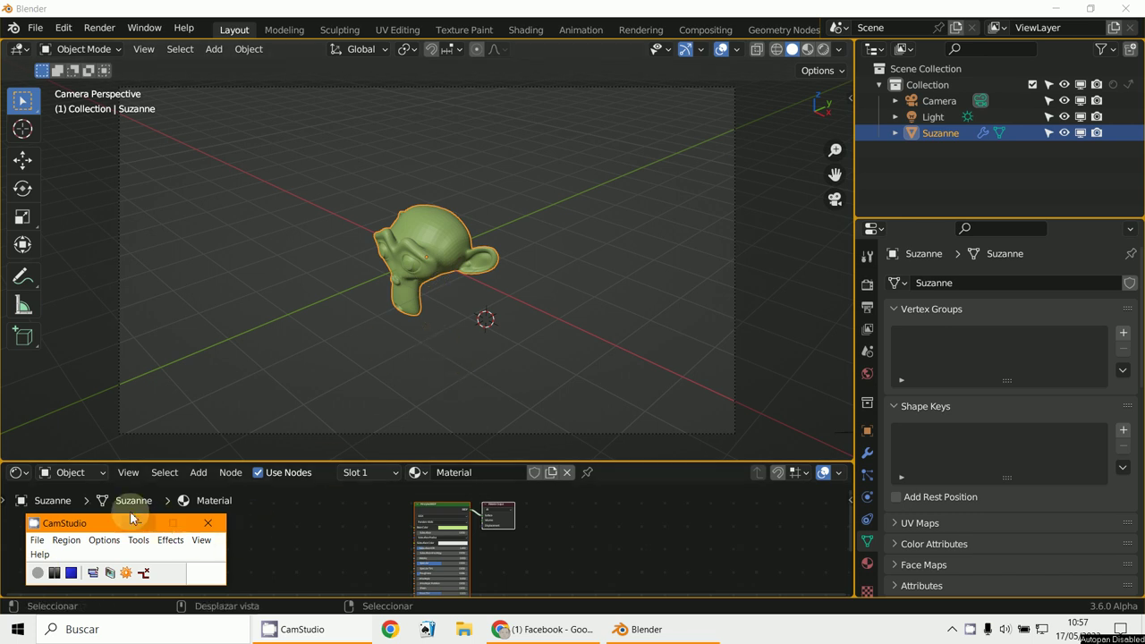
Browse the Modeling, Sculpting, UV Editing, Texture Paint, Shading and Animation workspaces, then return to Layout.
key(F8)
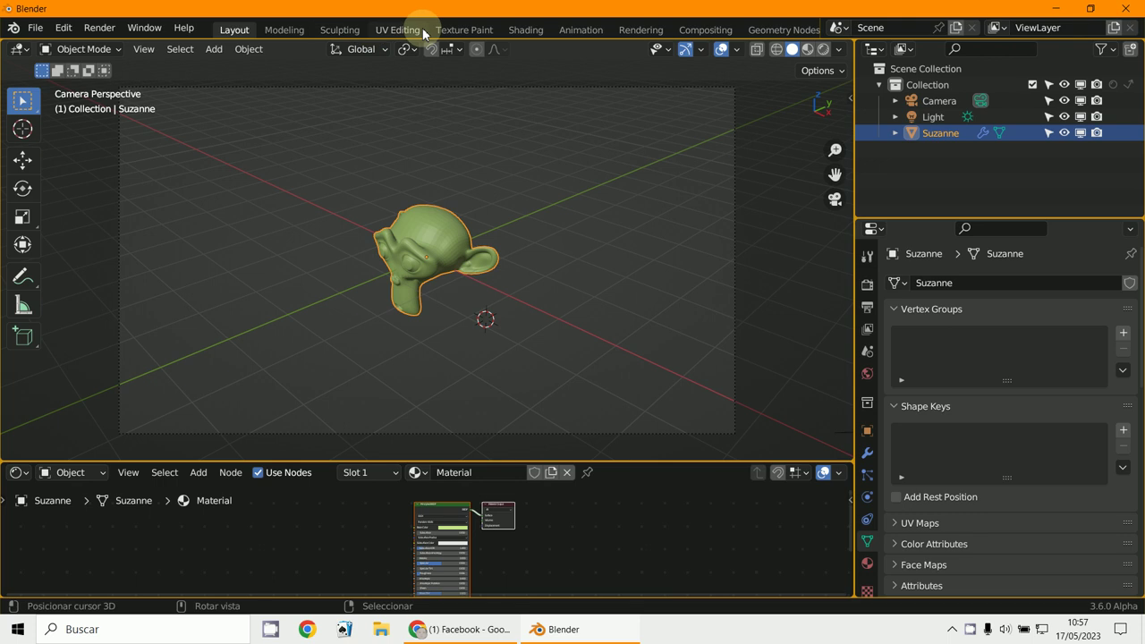
click(277, 30)
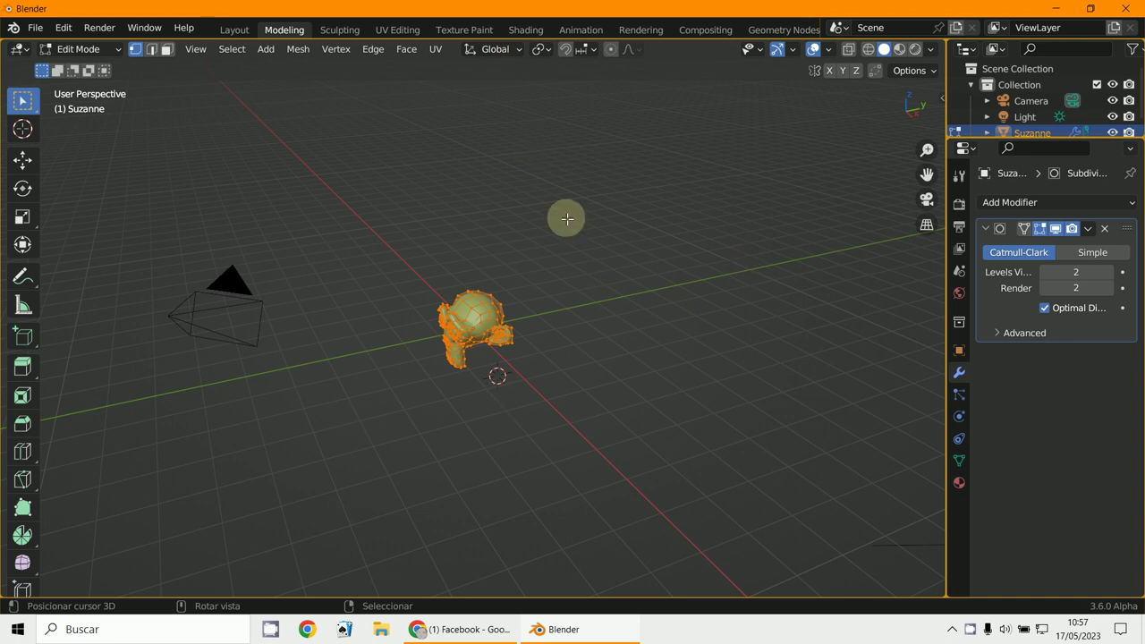
click(333, 29)
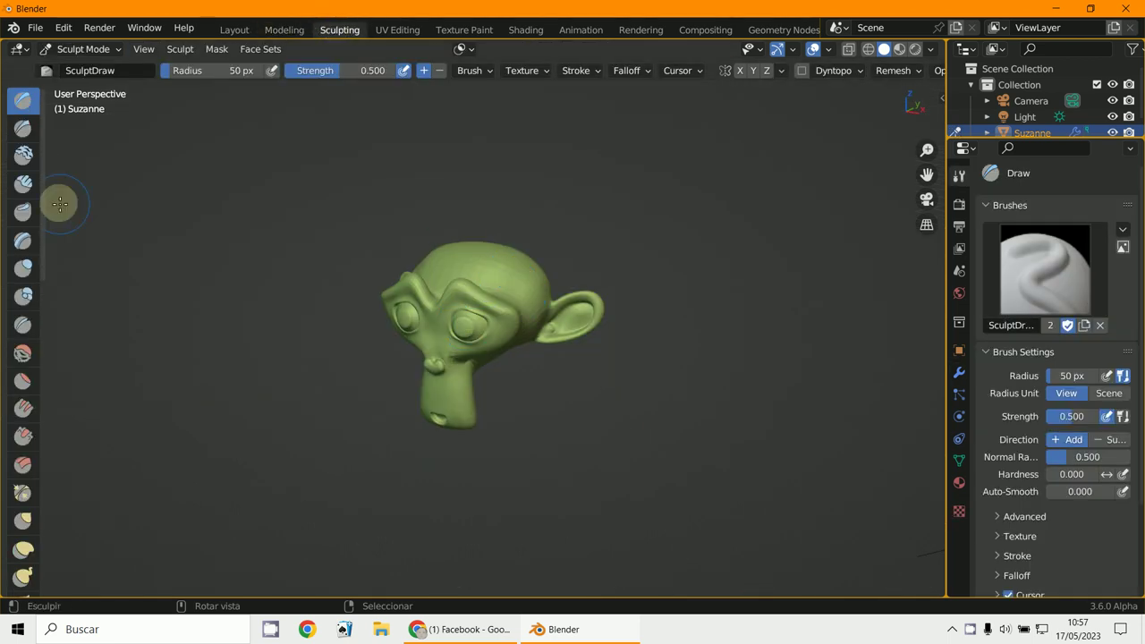
click(398, 30)
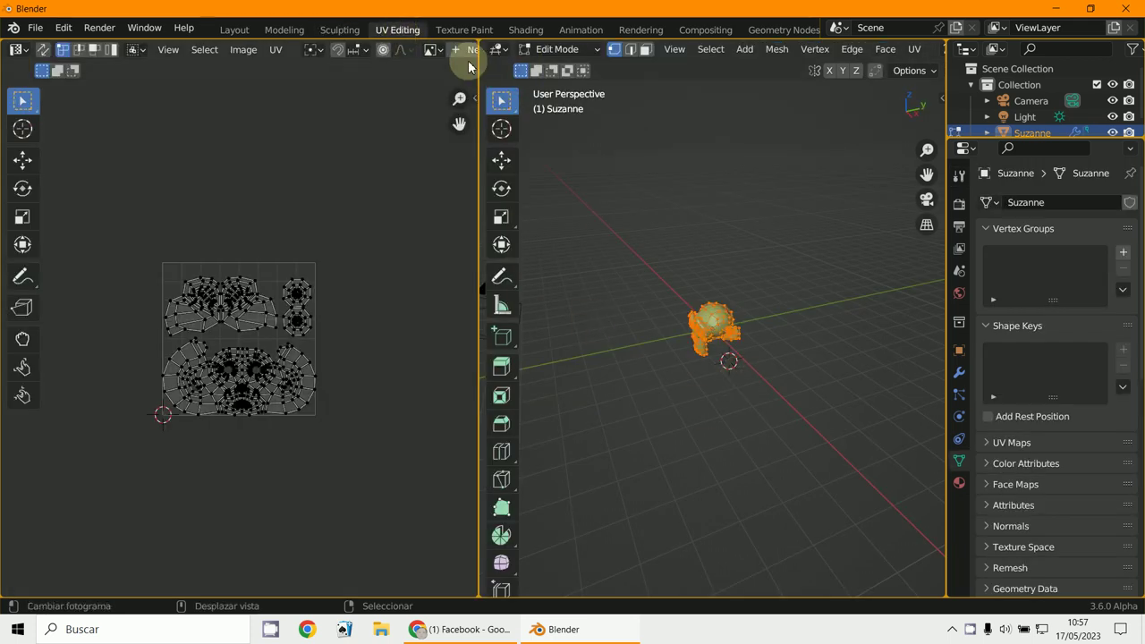
click(464, 30)
click(526, 31)
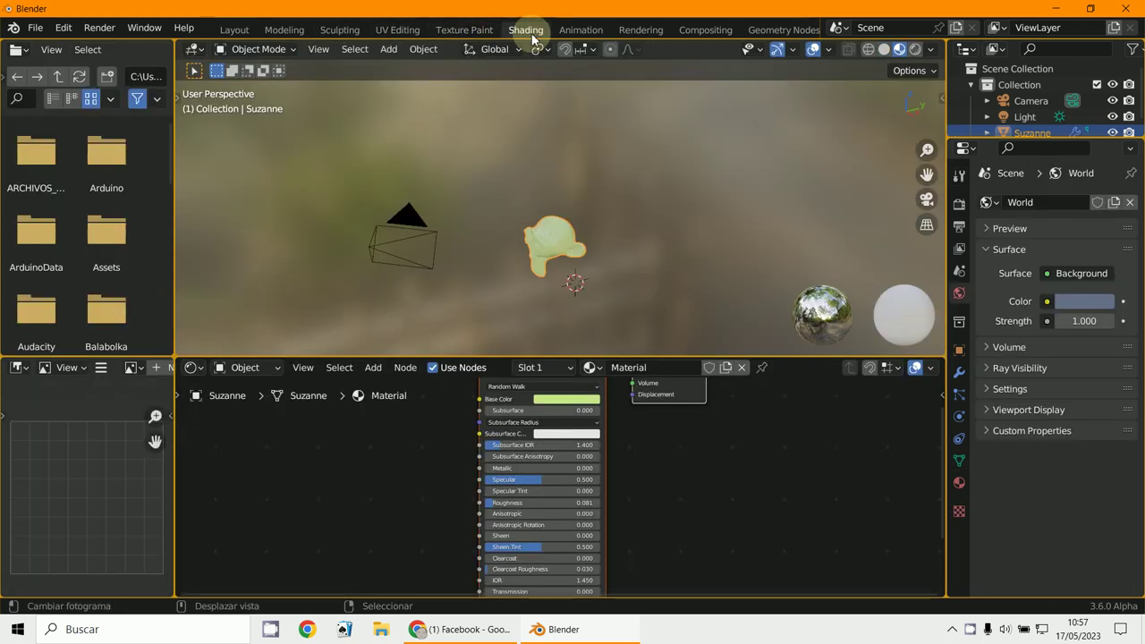
click(576, 28)
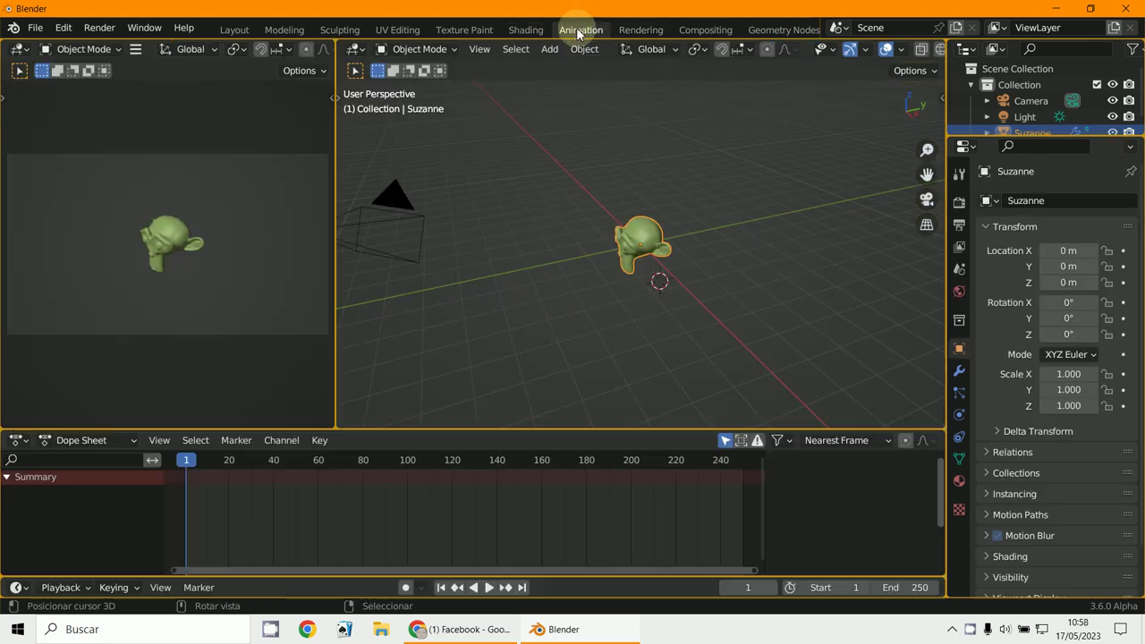
click(231, 31)
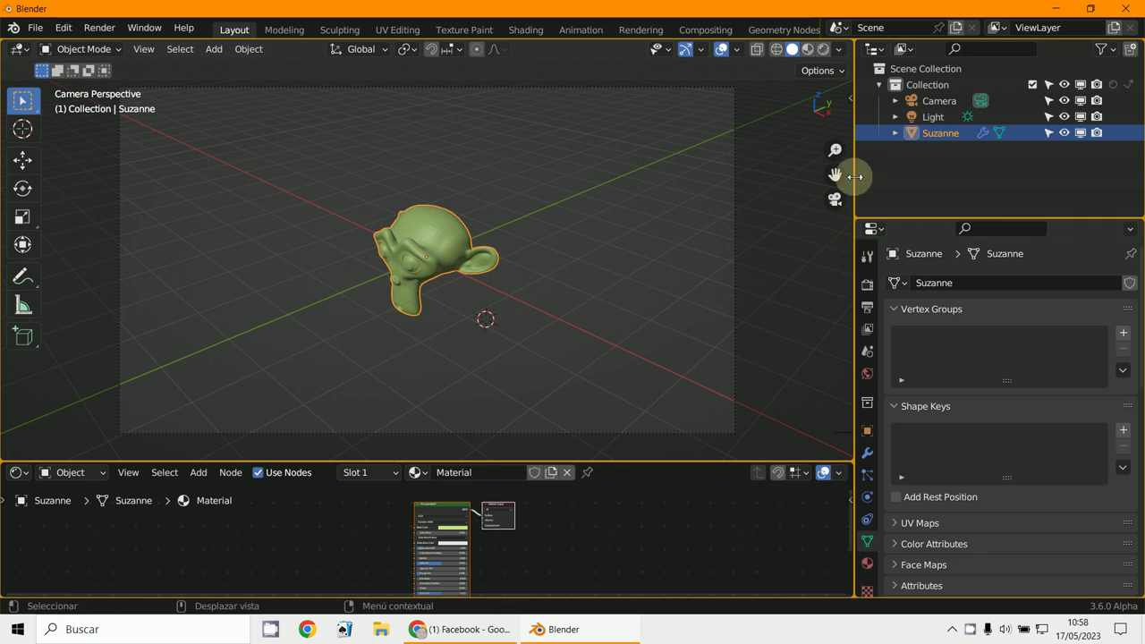
Join the properties area into the outliner and drag the viewport border left to widen it.
right_click(855, 176)
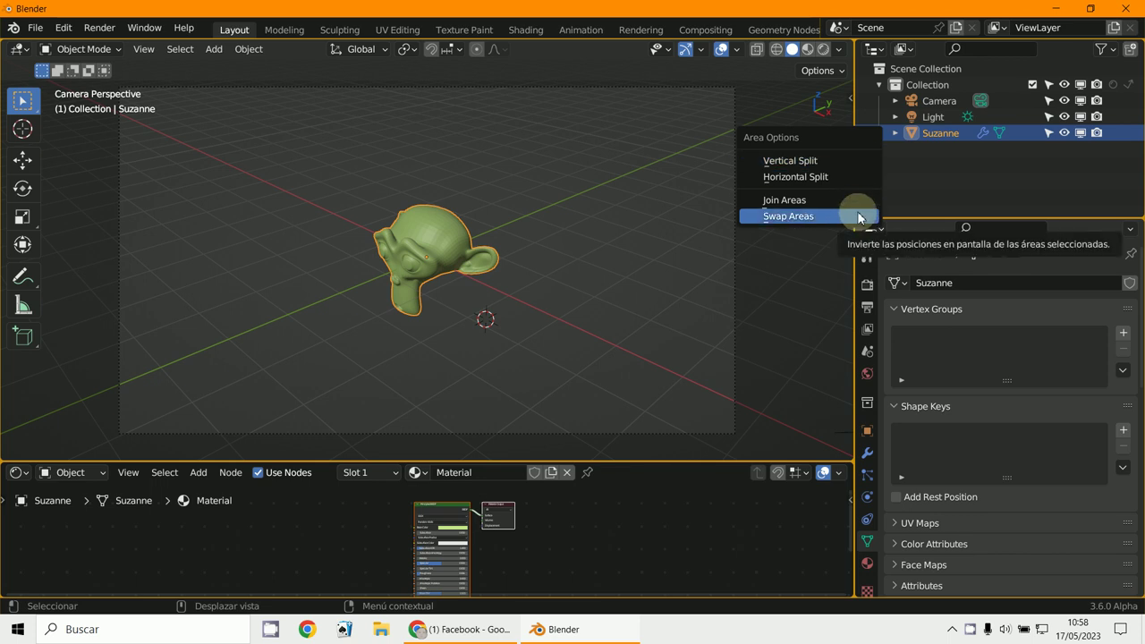
click(859, 217)
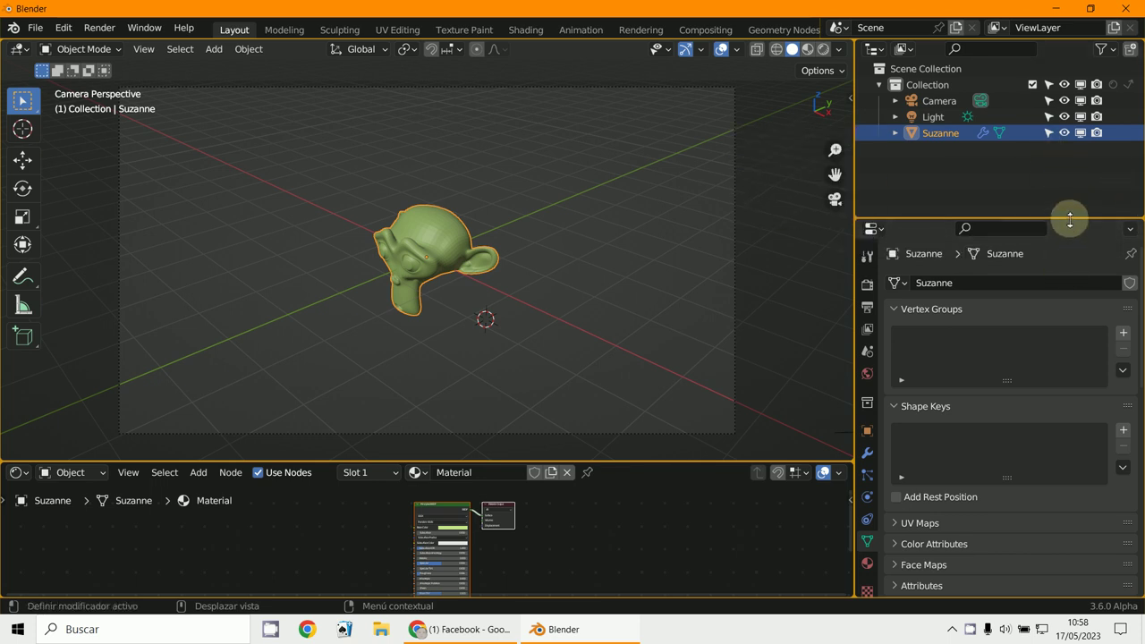
right_click(1070, 220)
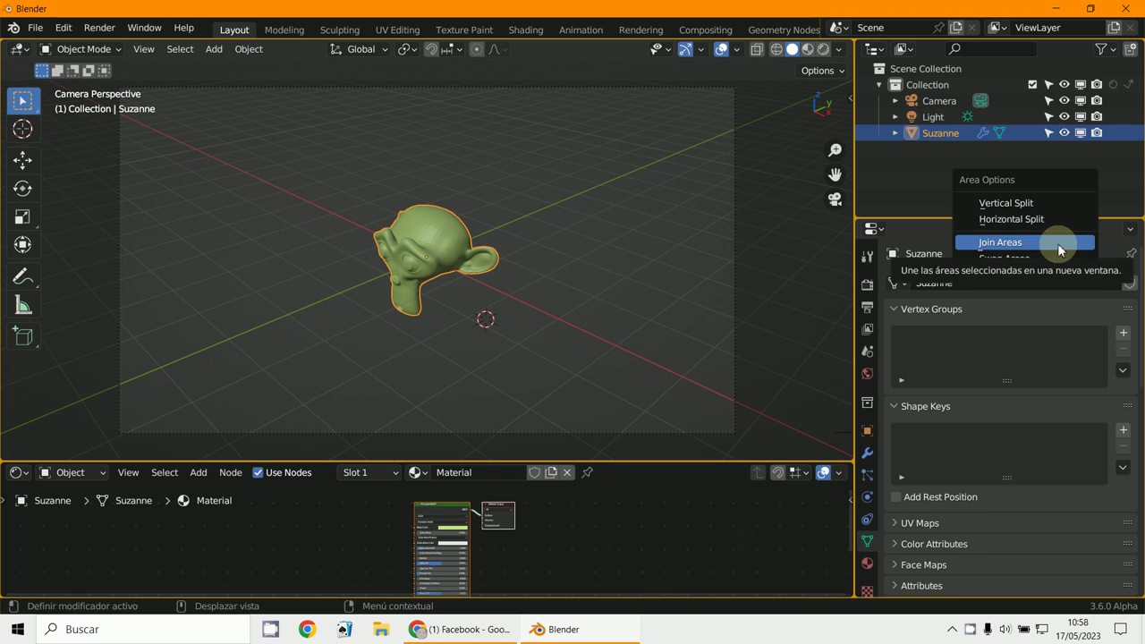
click(1057, 244)
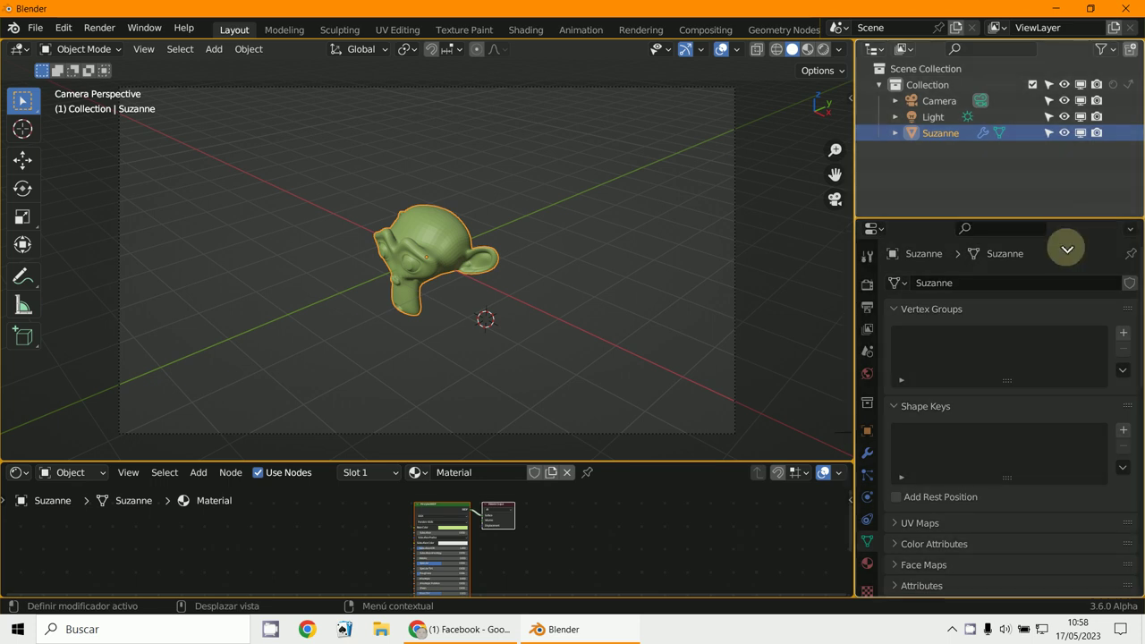
drag(1067, 249, 1066, 247)
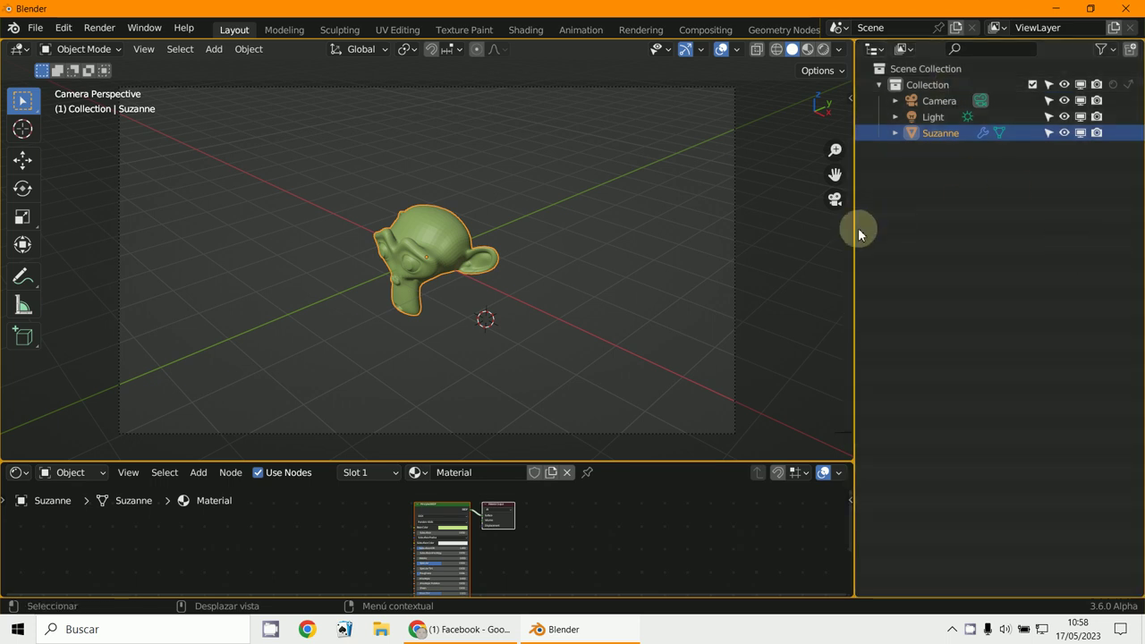
drag(857, 228, 765, 243)
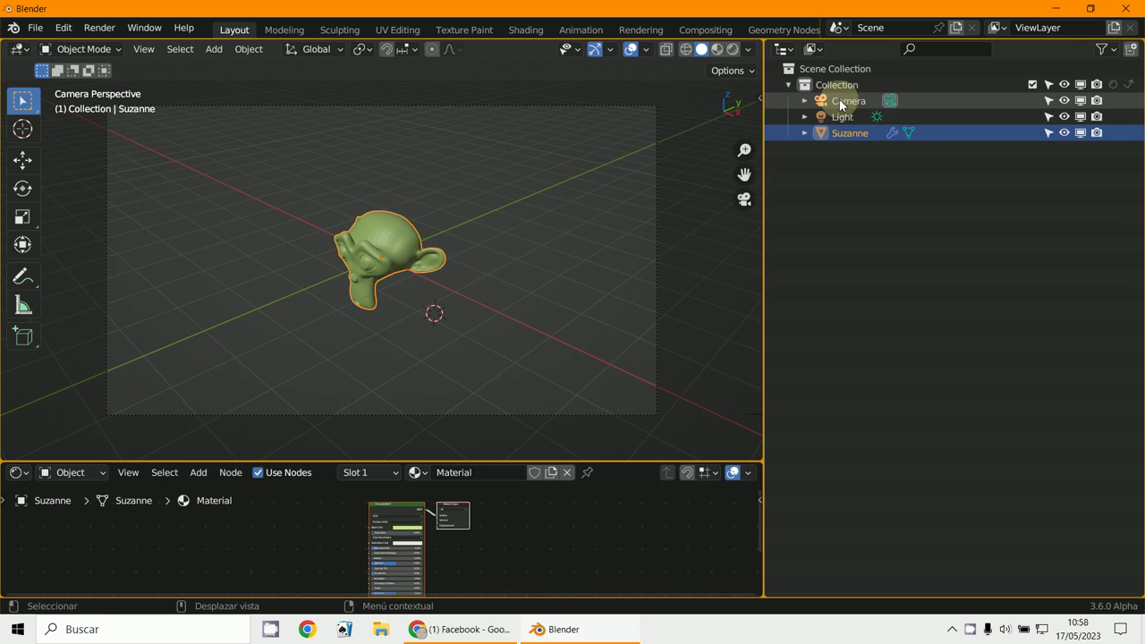
right_click(626, 463)
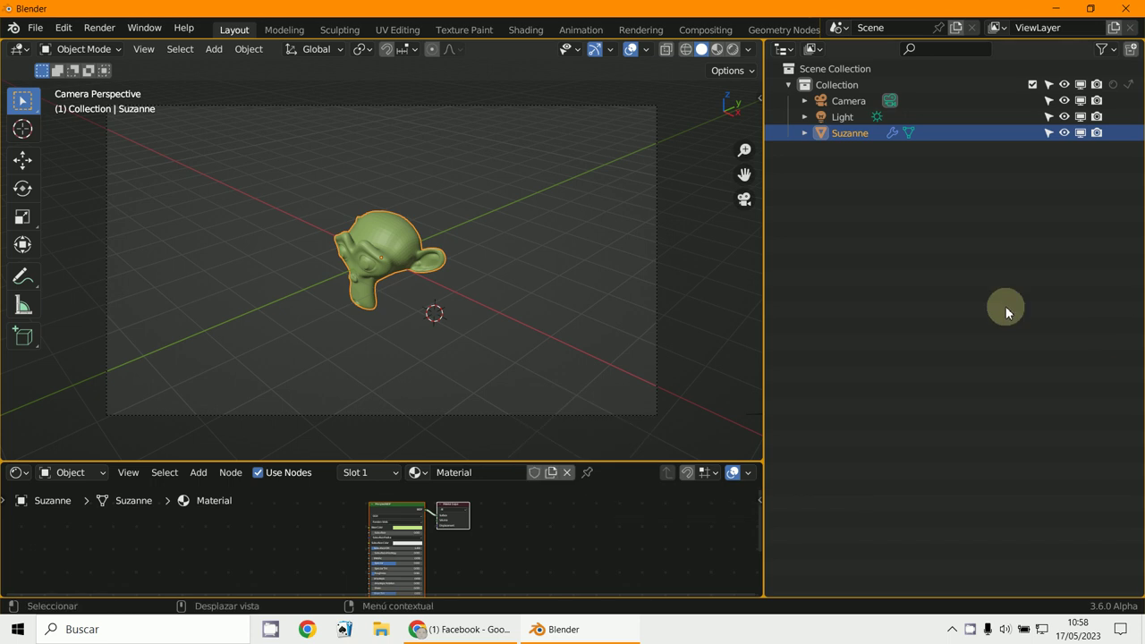
right_click(765, 235)
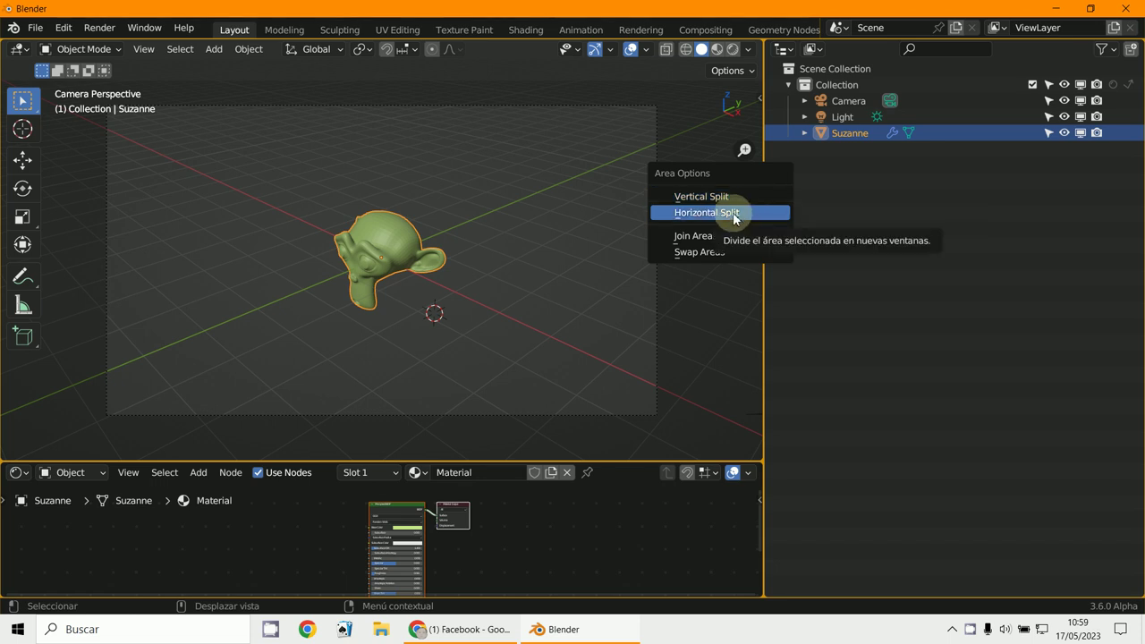
Split the outliner horizontally and make the enlarged lower area a Properties editor.
click(732, 212)
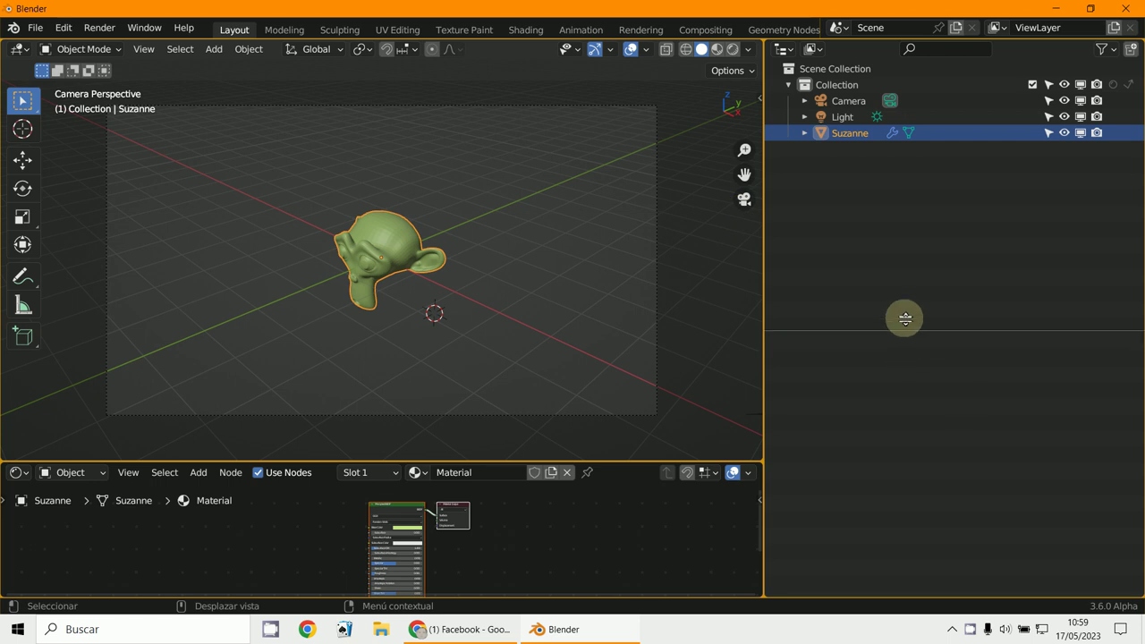
click(884, 330)
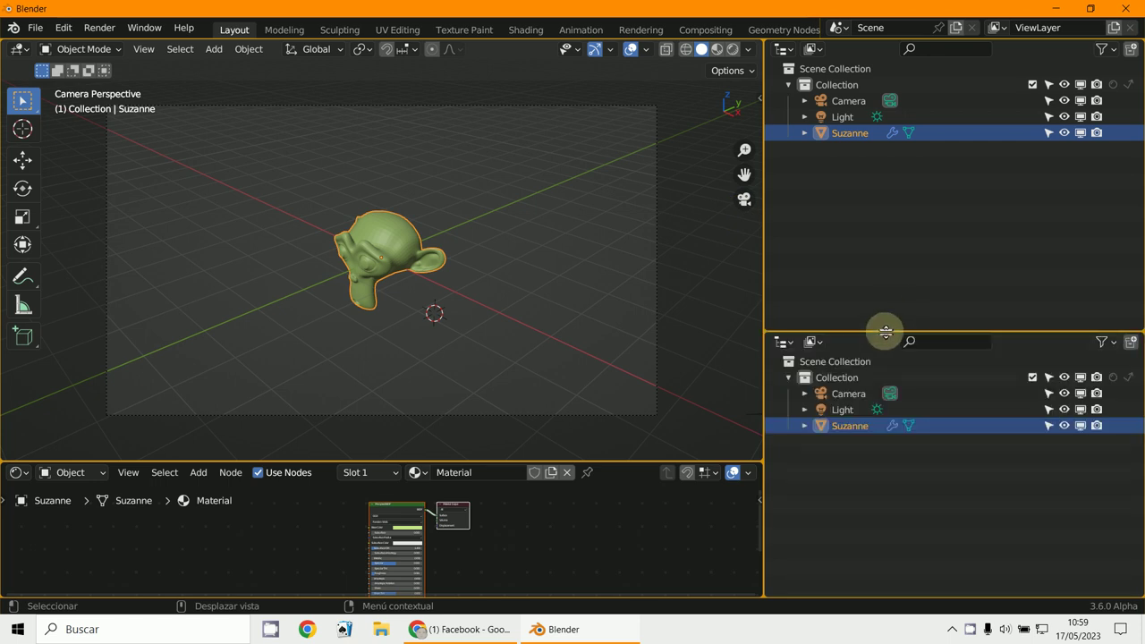
click(787, 344)
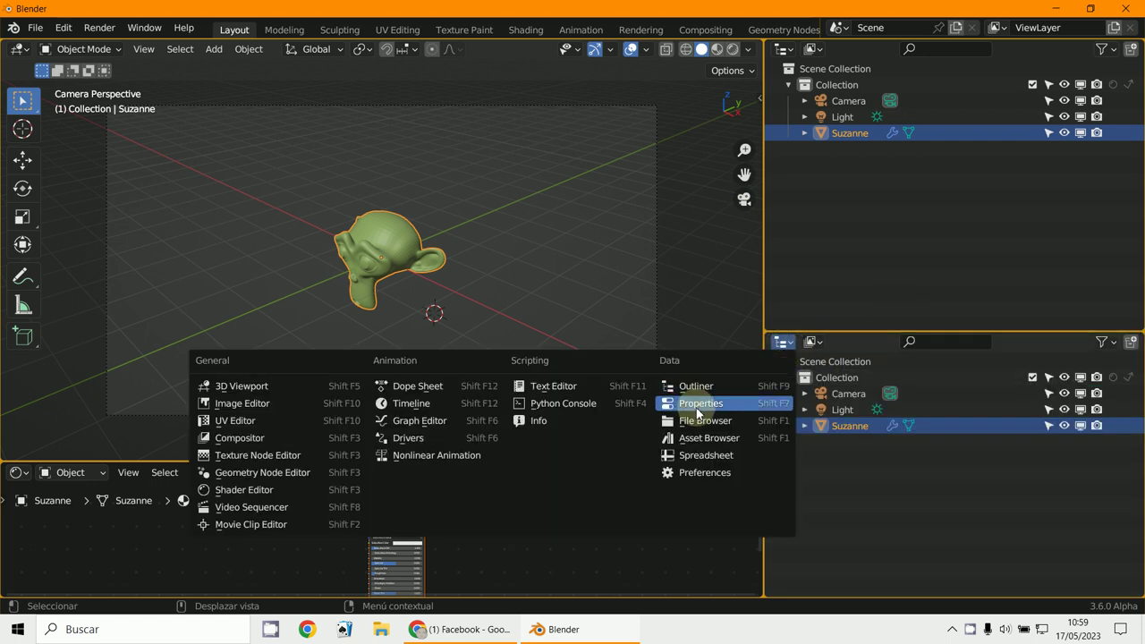
click(697, 404)
drag(887, 329, 887, 242)
Swap the properties and outliner areas, then swap back so the outliner sits on top.
right_click(888, 241)
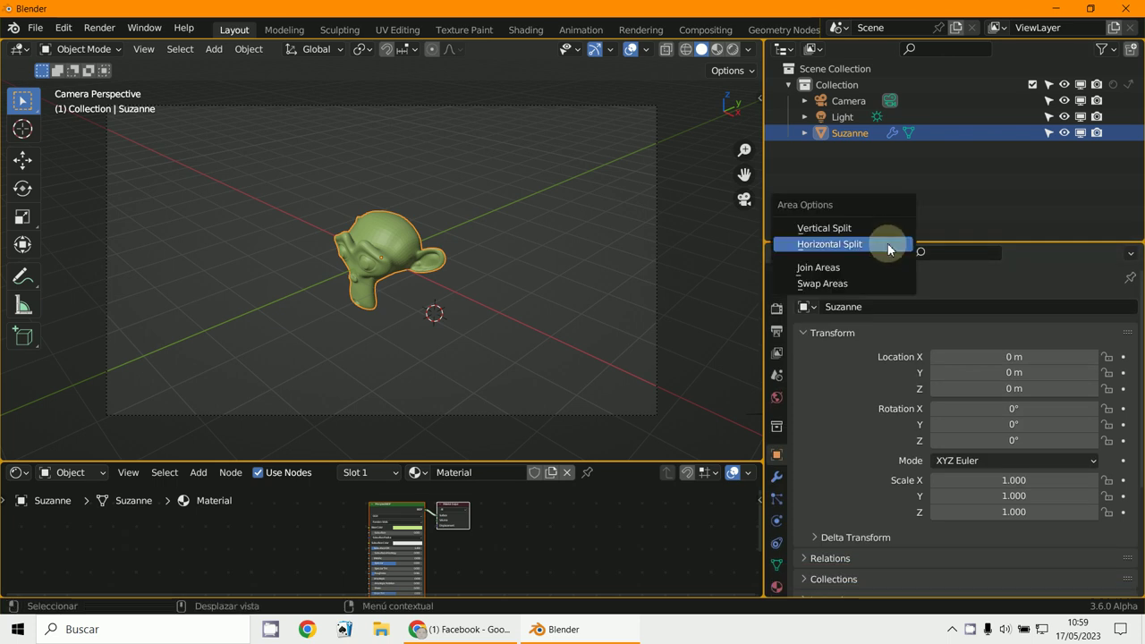
click(865, 284)
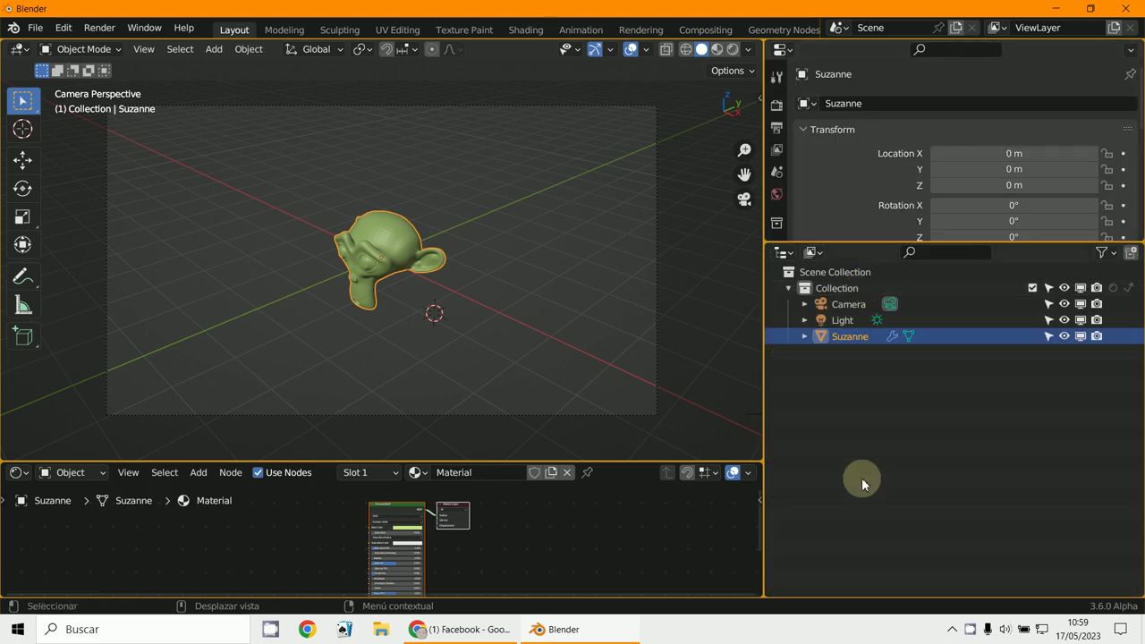
right_click(866, 243)
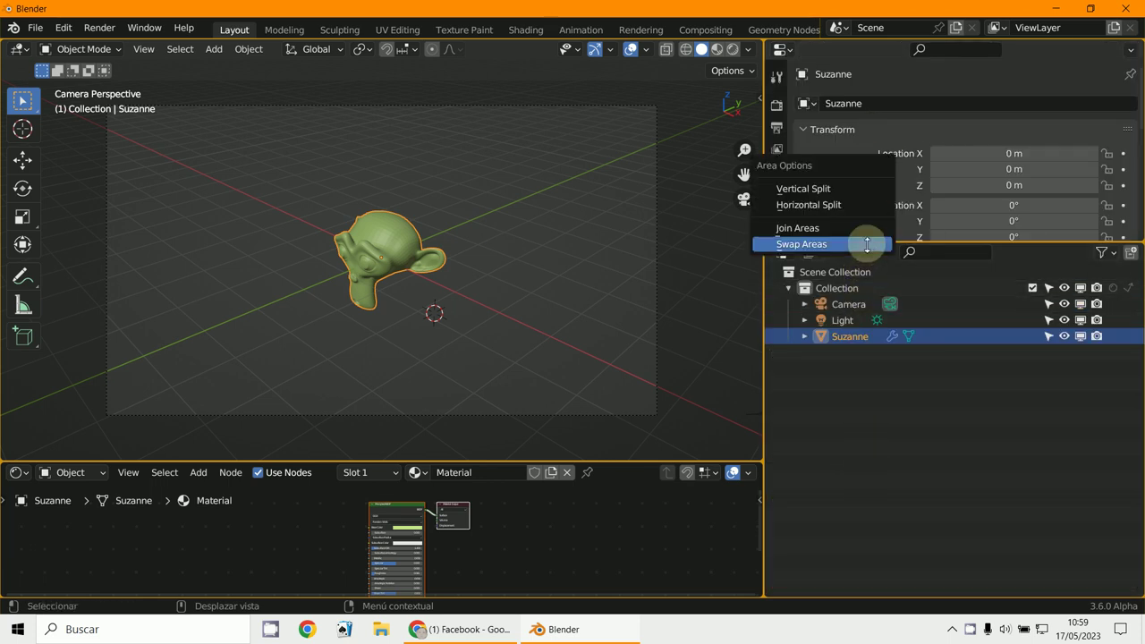
click(866, 242)
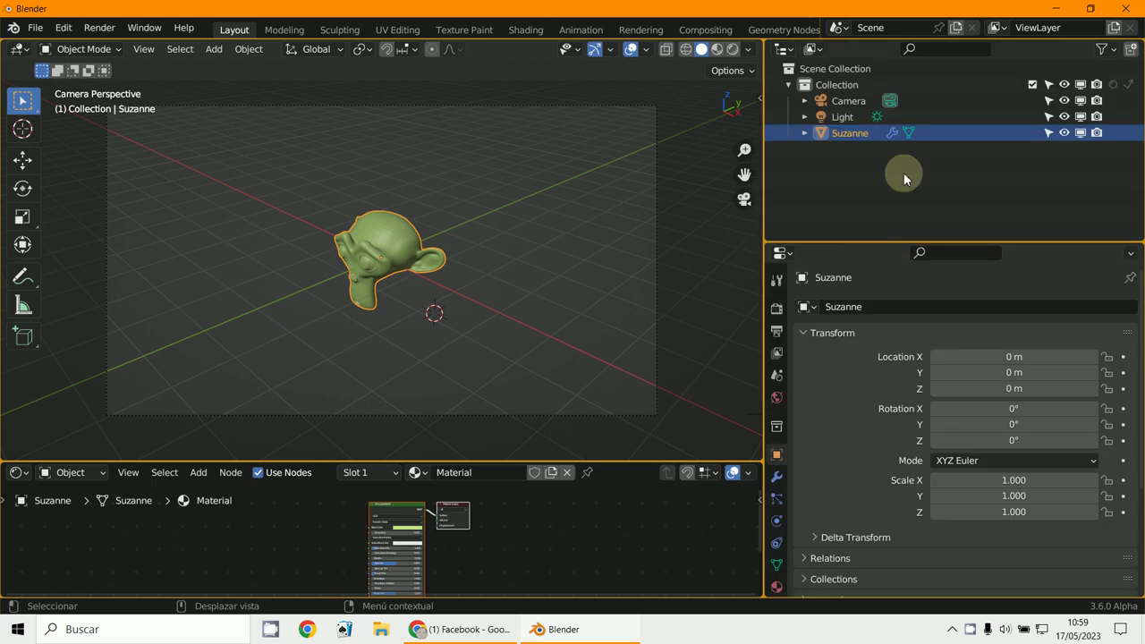
right_click(854, 241)
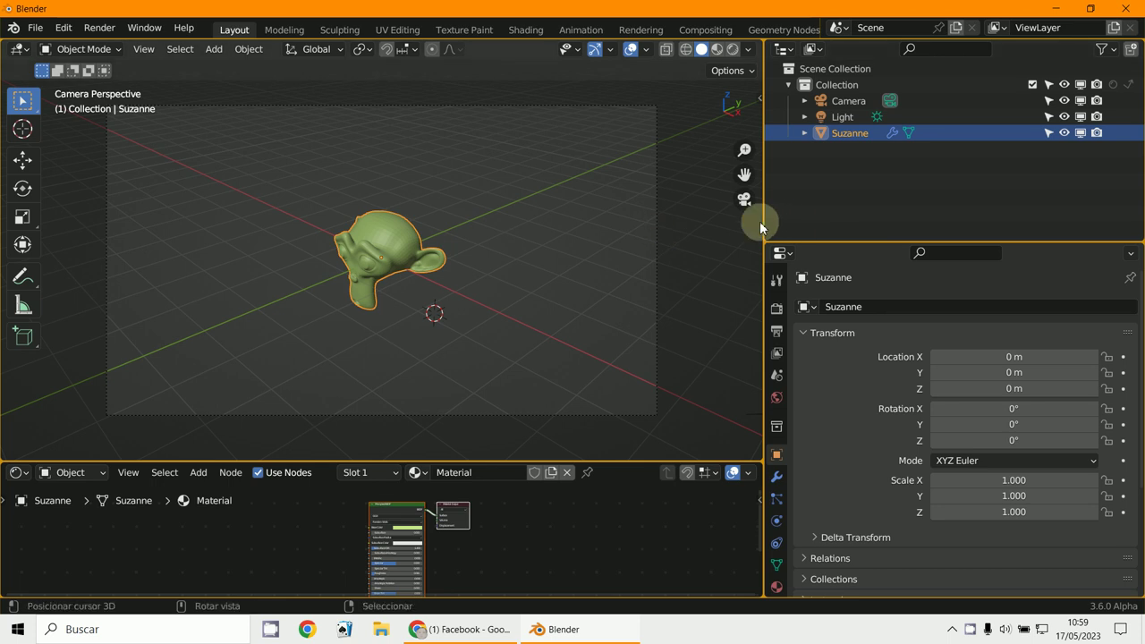
right_click(762, 219)
Split the 3D viewport vertically, make the right half a UV Editor, and join the left half into it.
right_click(360, 40)
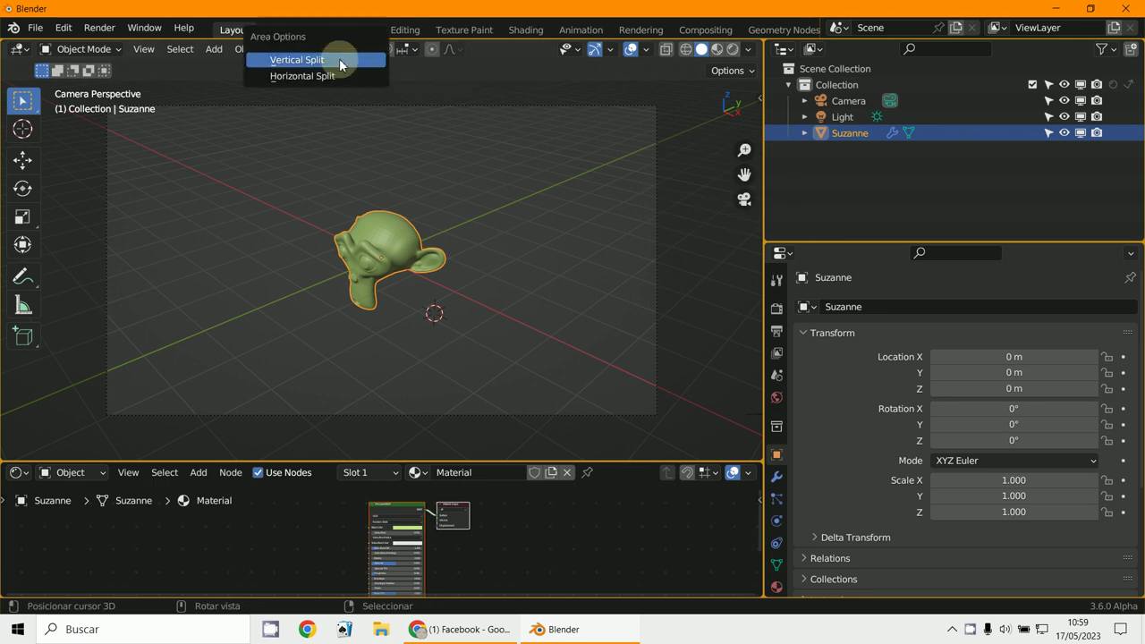
click(339, 58)
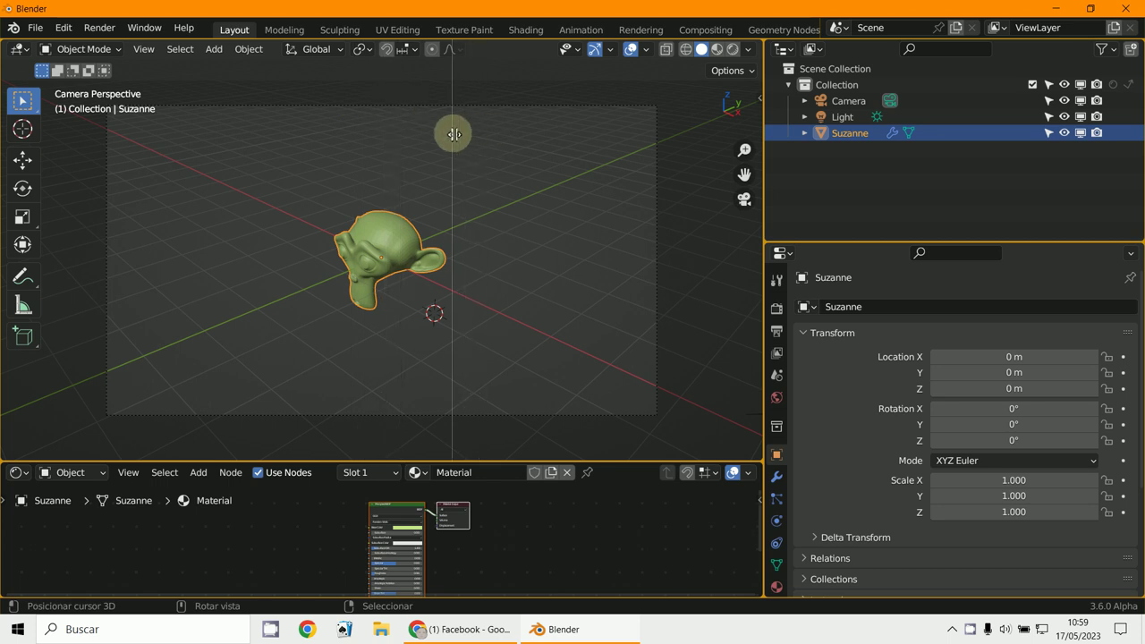
click(454, 134)
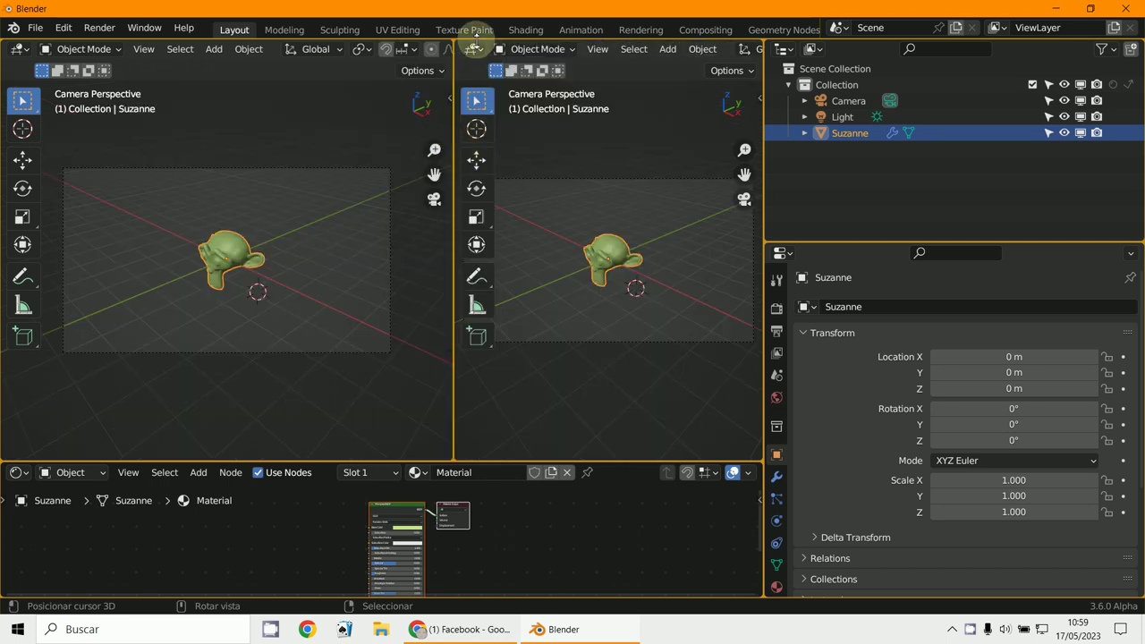
click(474, 49)
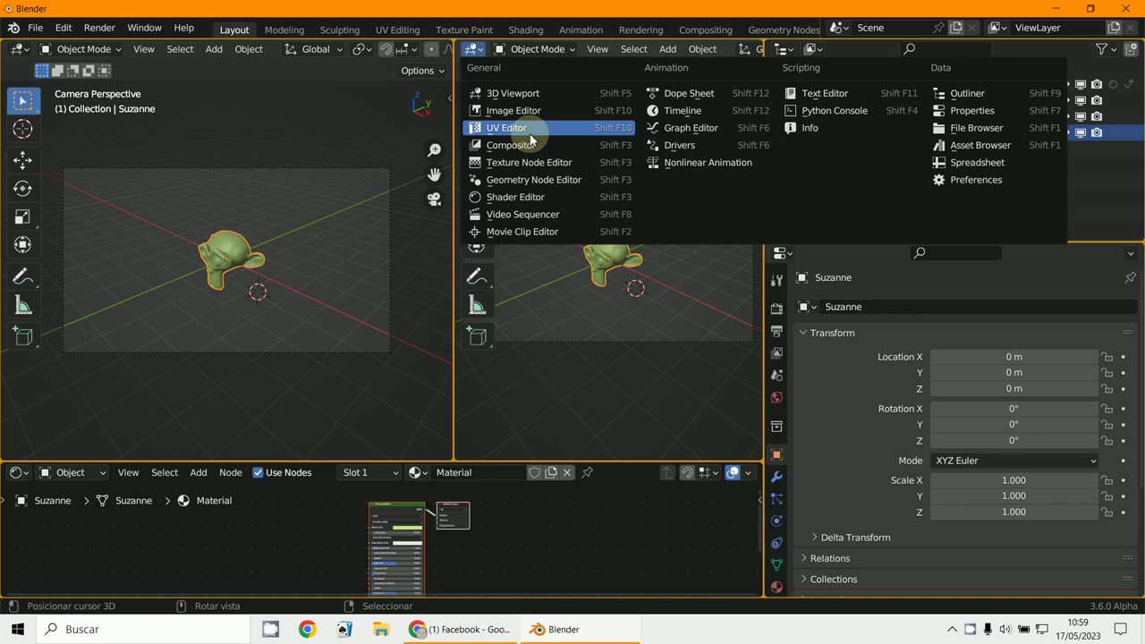
click(519, 126)
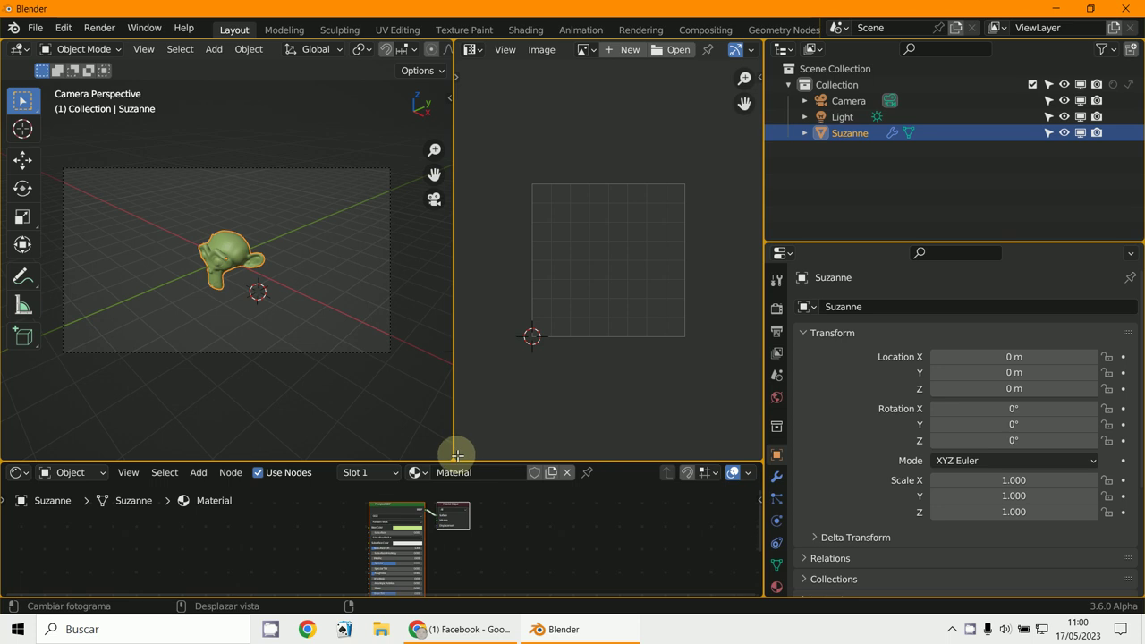
drag(460, 455, 443, 453)
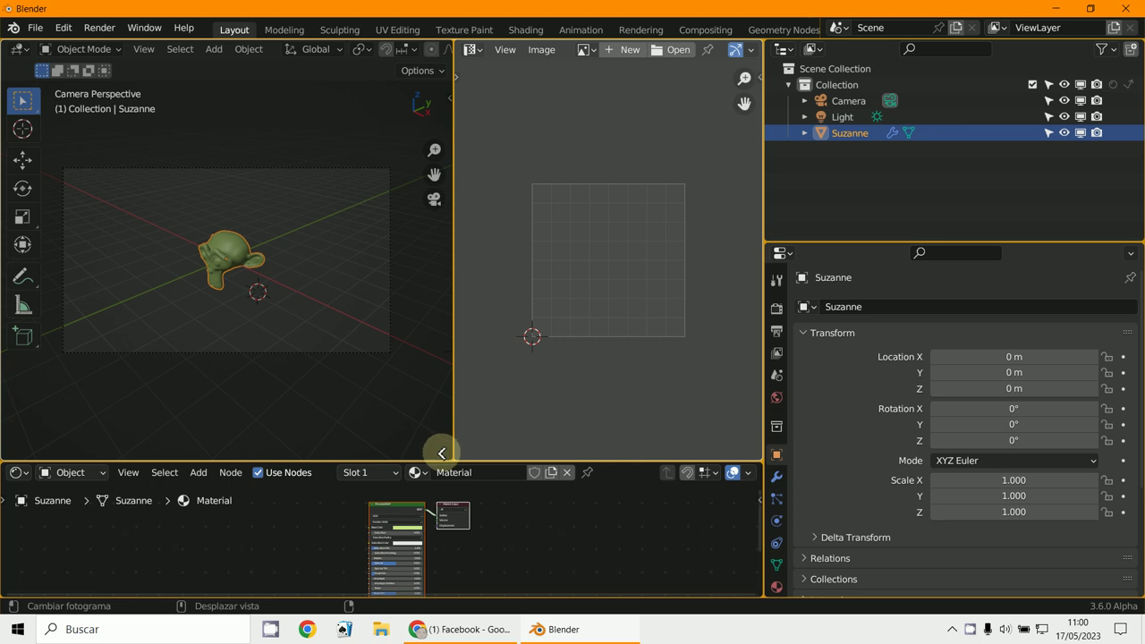
Confirm merging the left viewport into the image editor so it spans the full width.
click(440, 452)
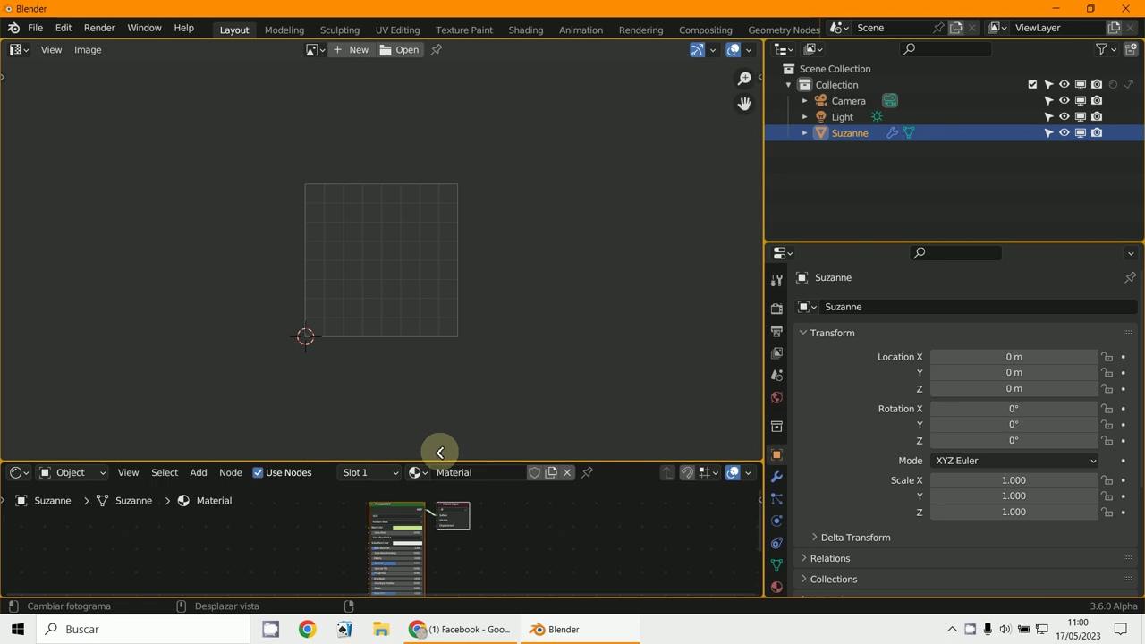
scroll(417, 343, up, 3)
scroll(368, 298, down, 1)
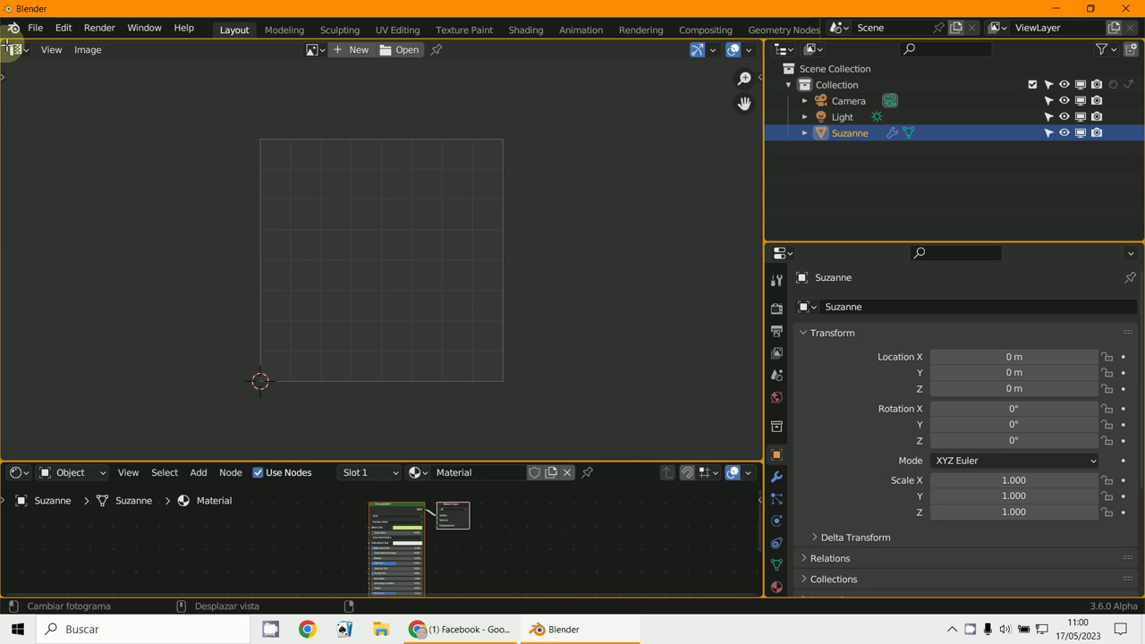
Split the image editor into stacked areas and make the lower one a 3D Viewport.
drag(10, 49, 16, 161)
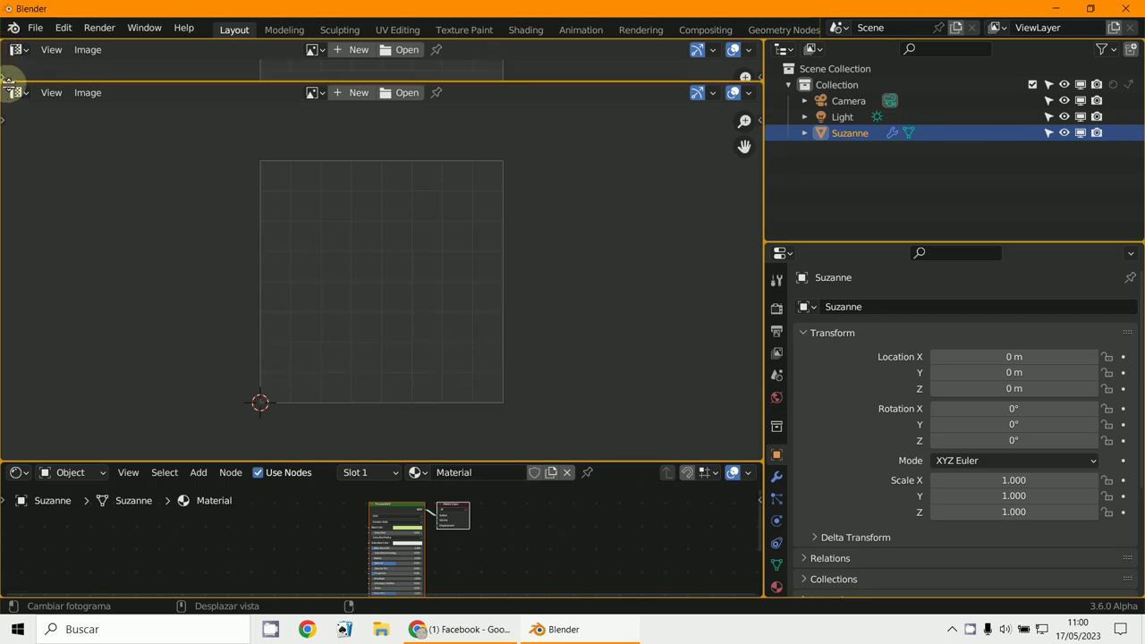
key(Escape)
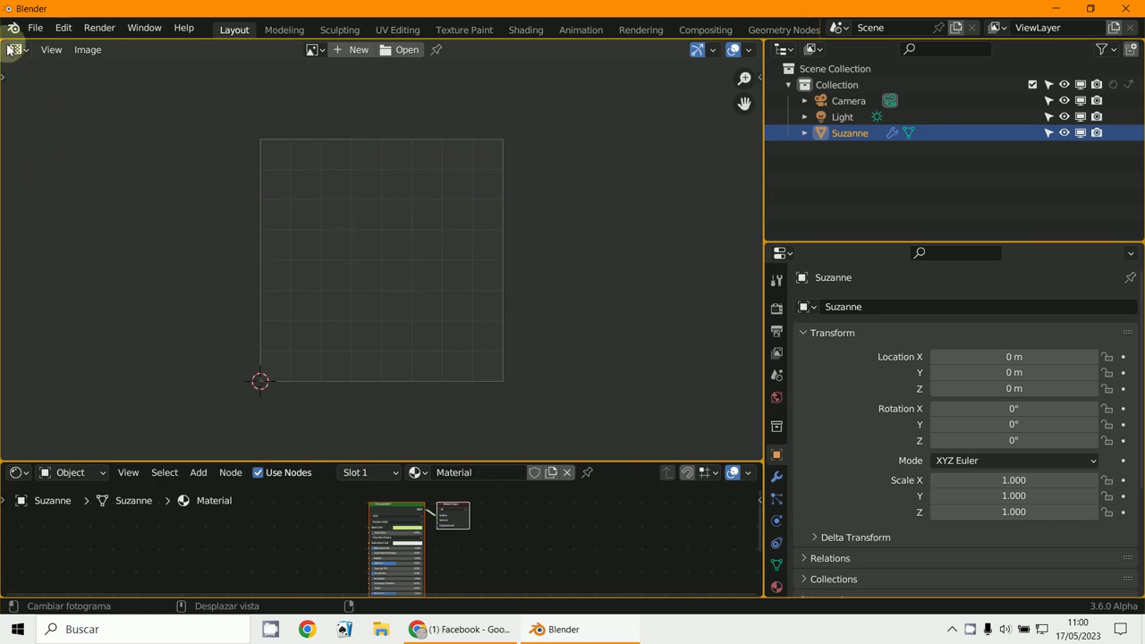
drag(11, 48, 36, 257)
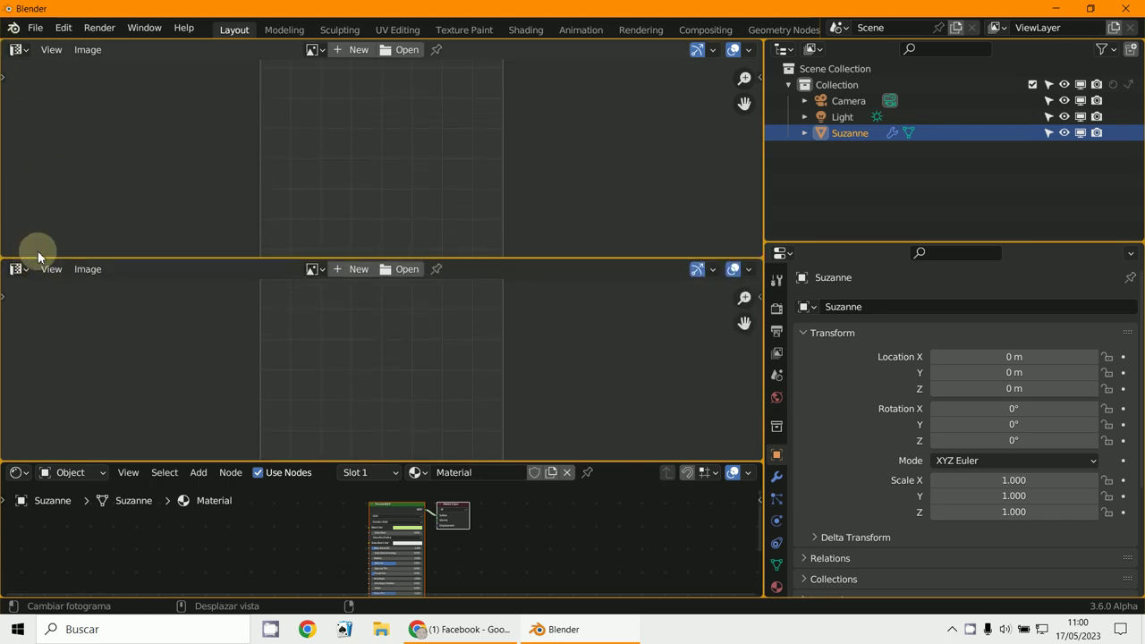
click(18, 269)
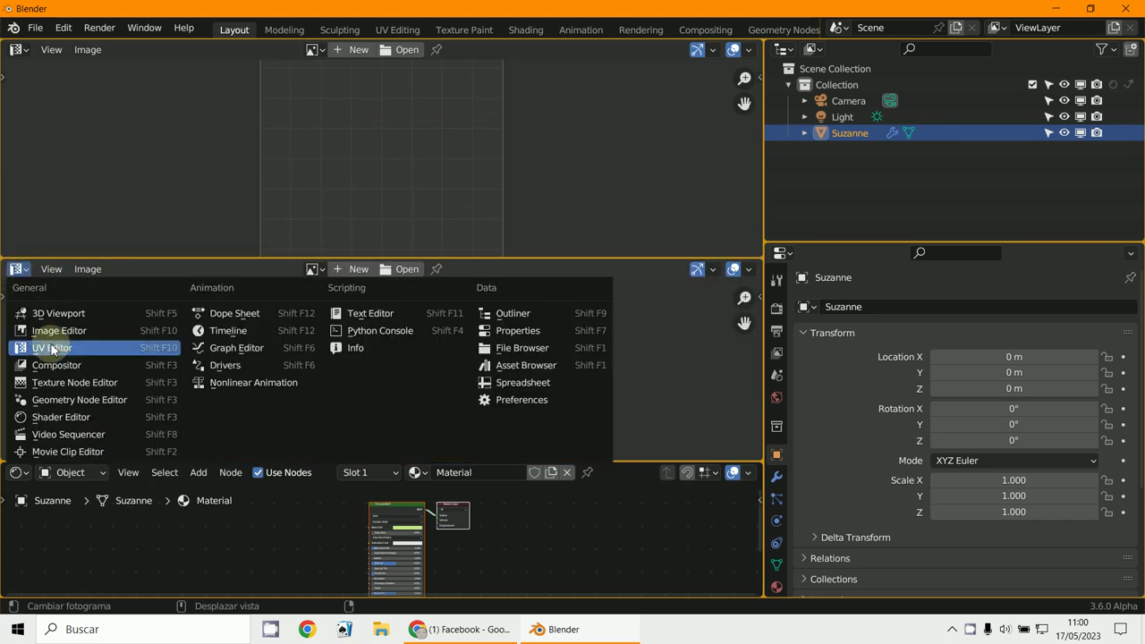
click(59, 315)
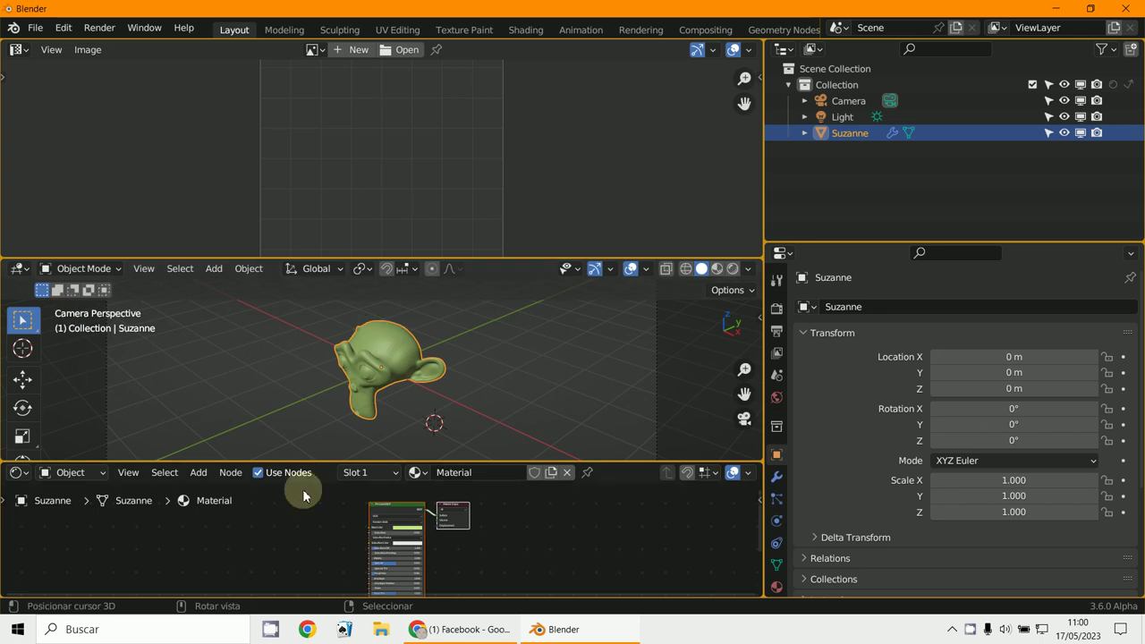
Split the middle viewport vertically near its left edge, then split the right part top and bottom.
right_click(497, 258)
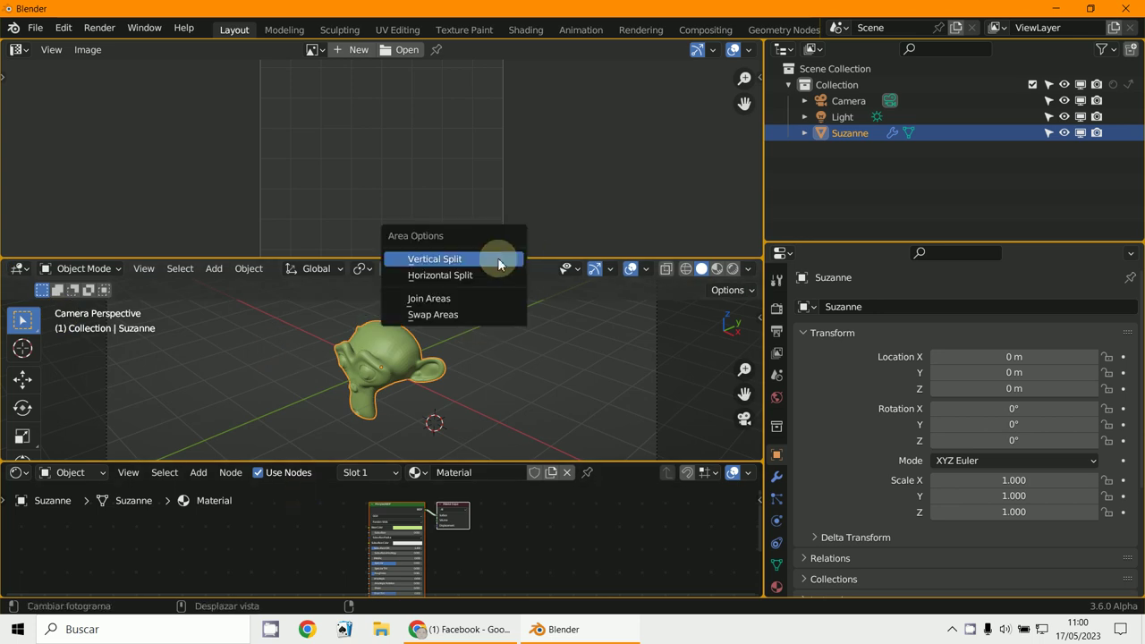
click(479, 259)
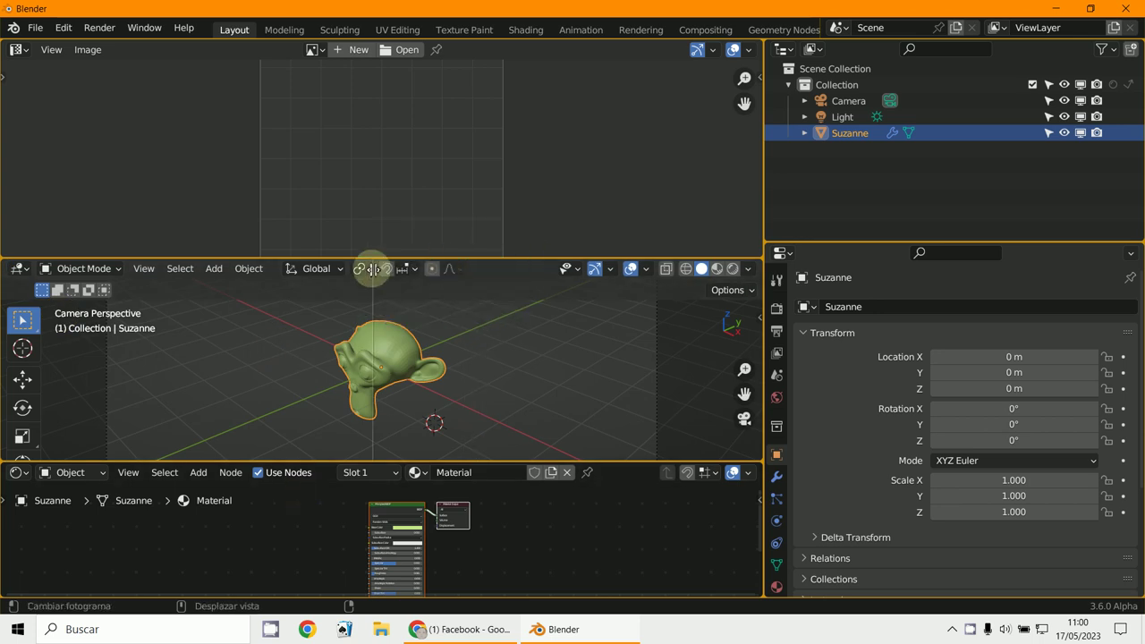
click(236, 274)
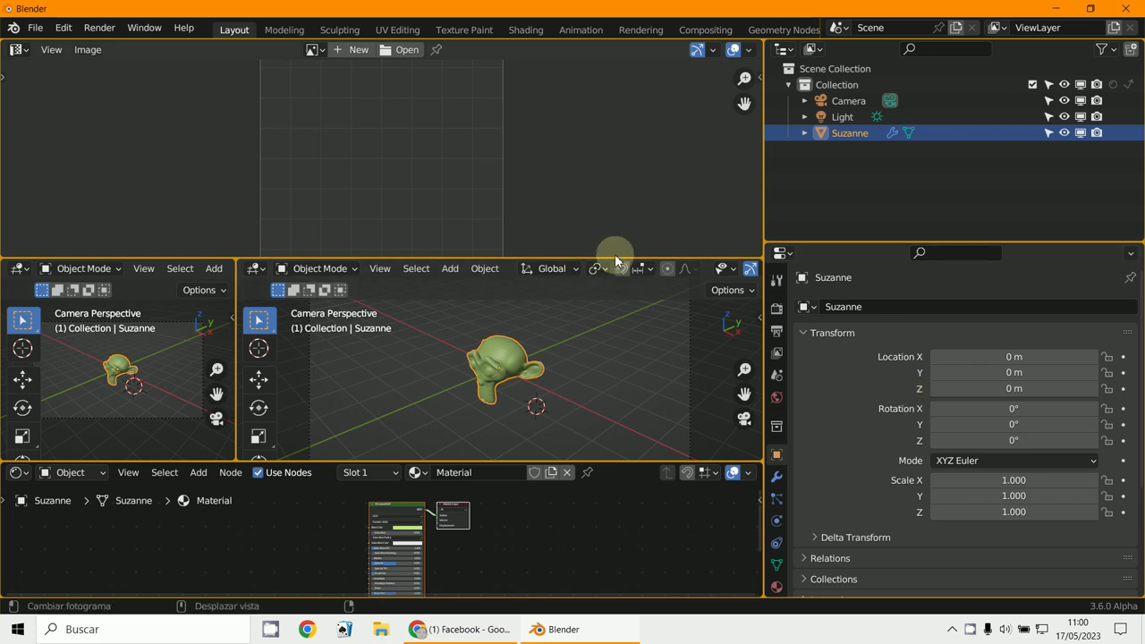
right_click(604, 259)
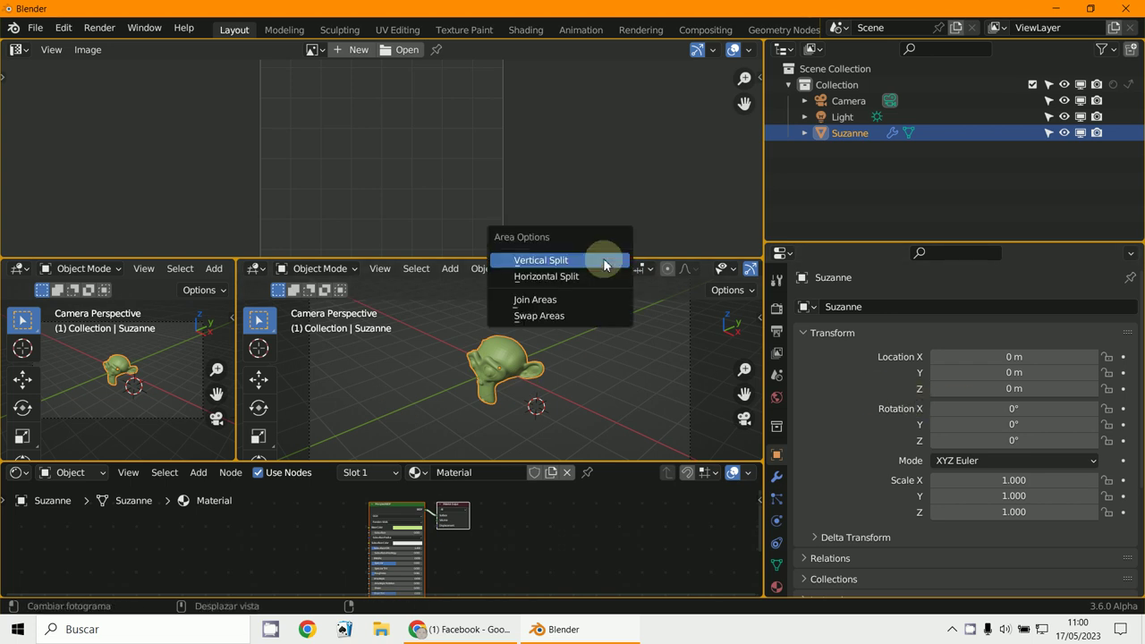
click(590, 275)
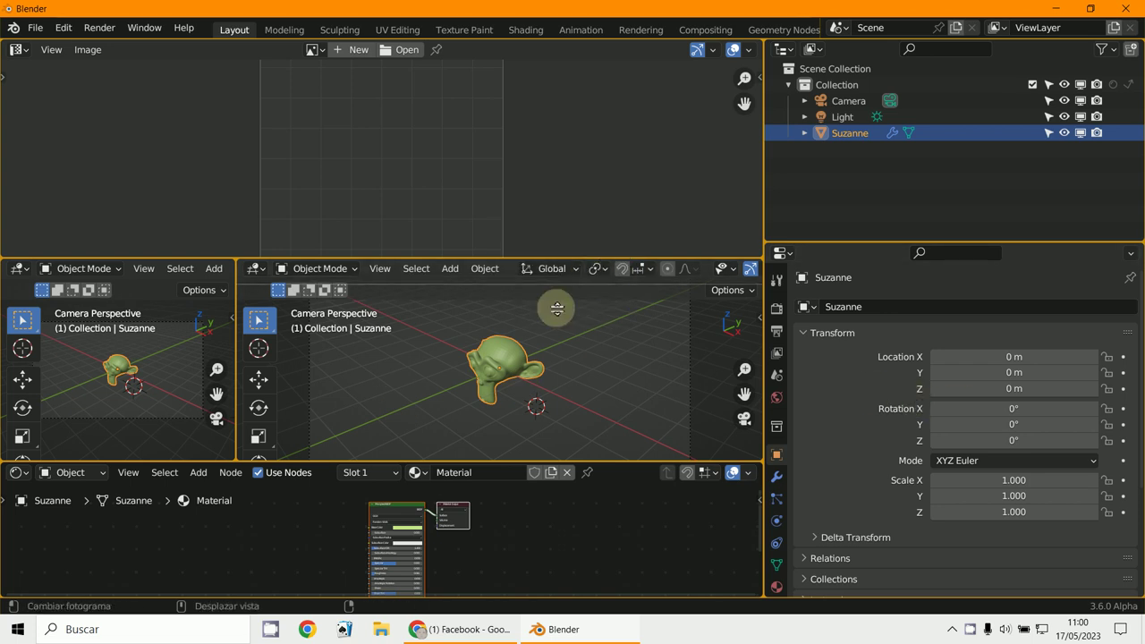
click(451, 365)
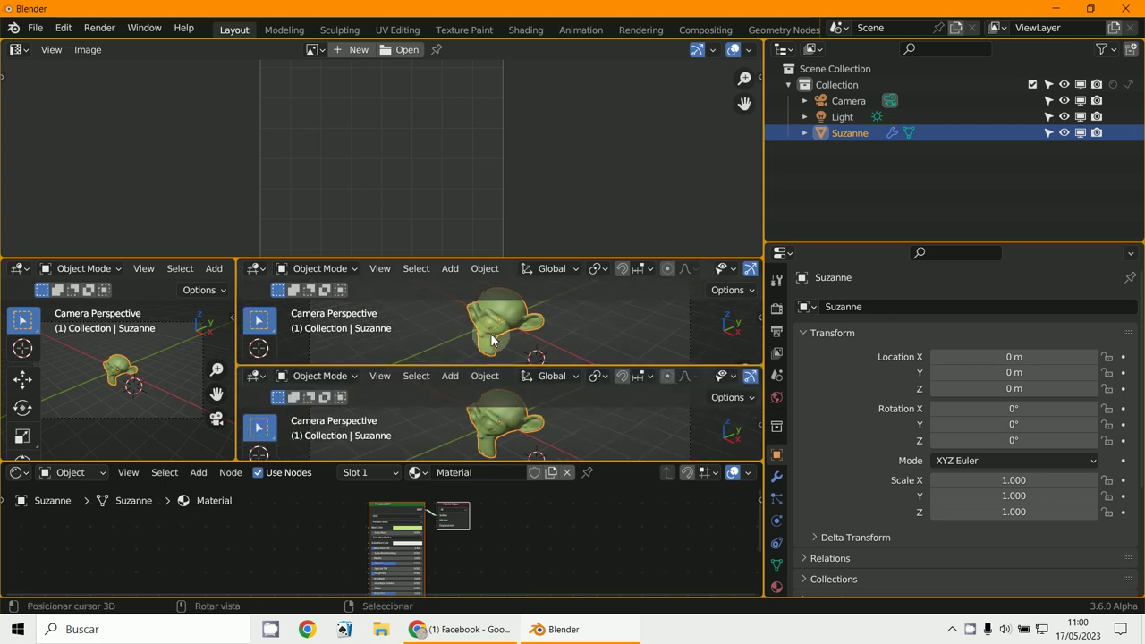
click(255, 269)
click(646, 267)
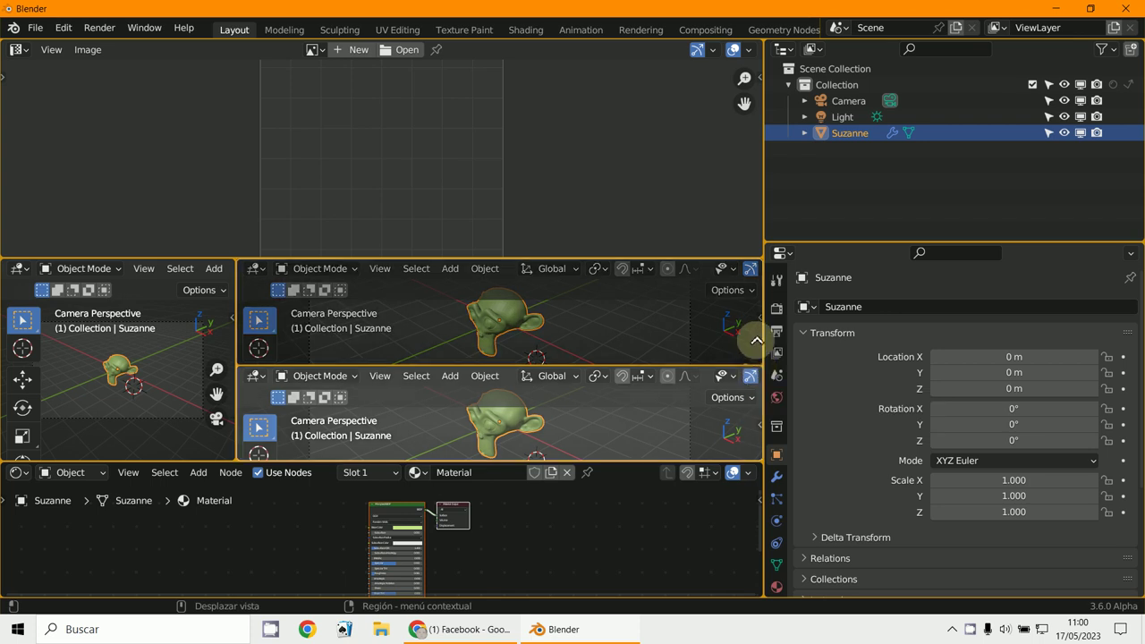
mouse_move(759, 368)
mouse_down()
mouse_move(665, 333)
mouse_move(660, 346)
mouse_up()
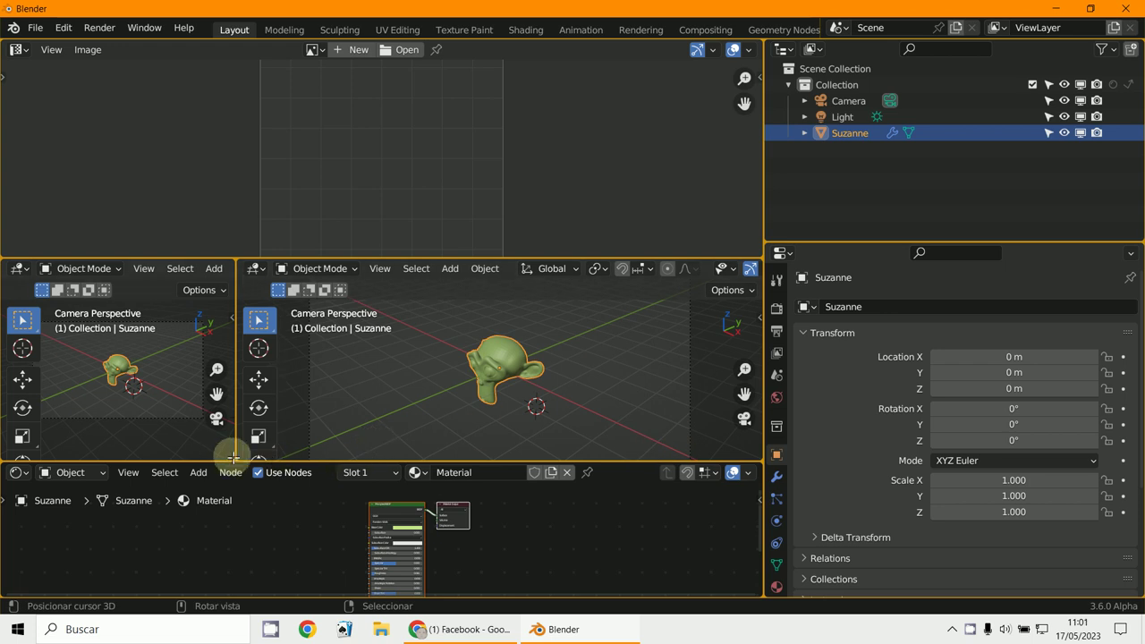
drag(233, 458, 258, 455)
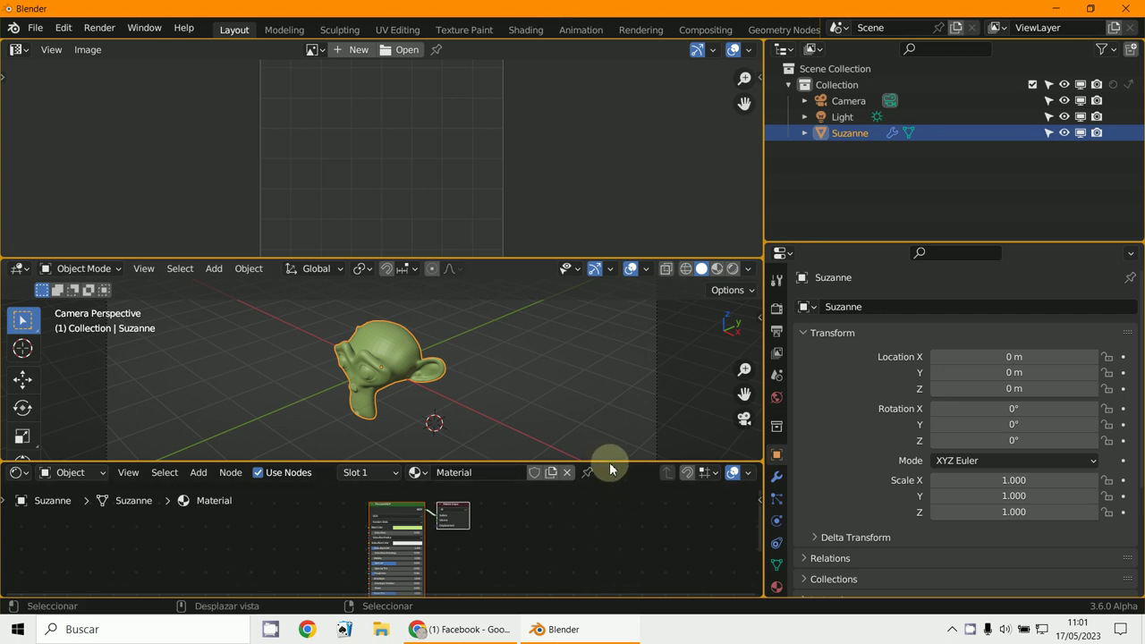
drag(609, 462, 625, 481)
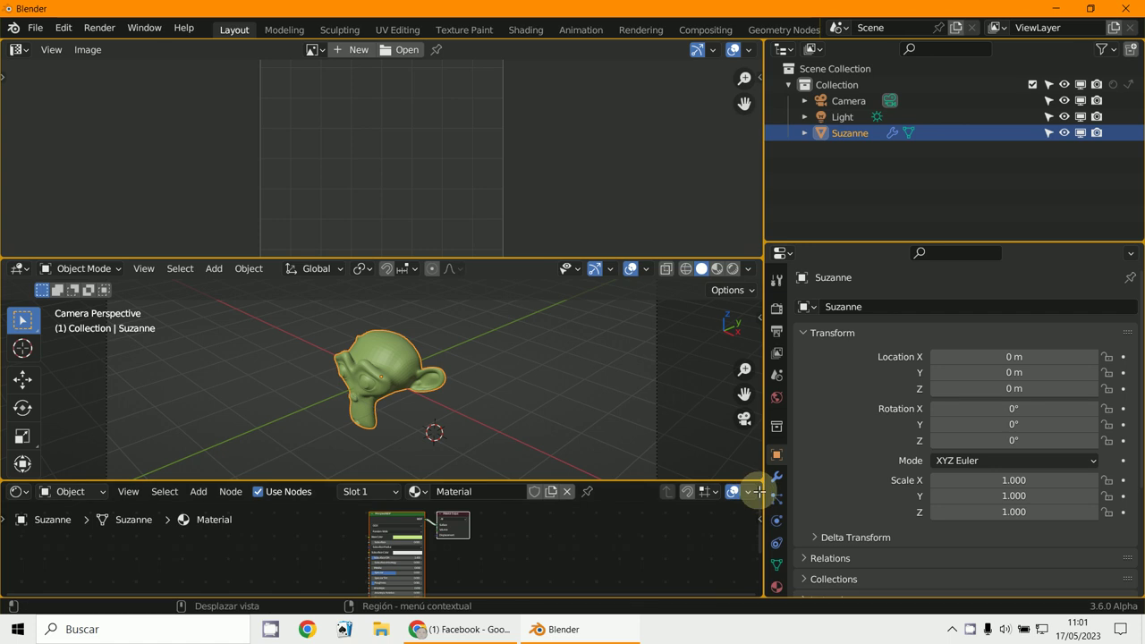
mouse_move(758, 492)
mouse_down()
mouse_move(751, 457)
mouse_move(719, 442)
mouse_move(573, 409)
mouse_move(564, 546)
mouse_up()
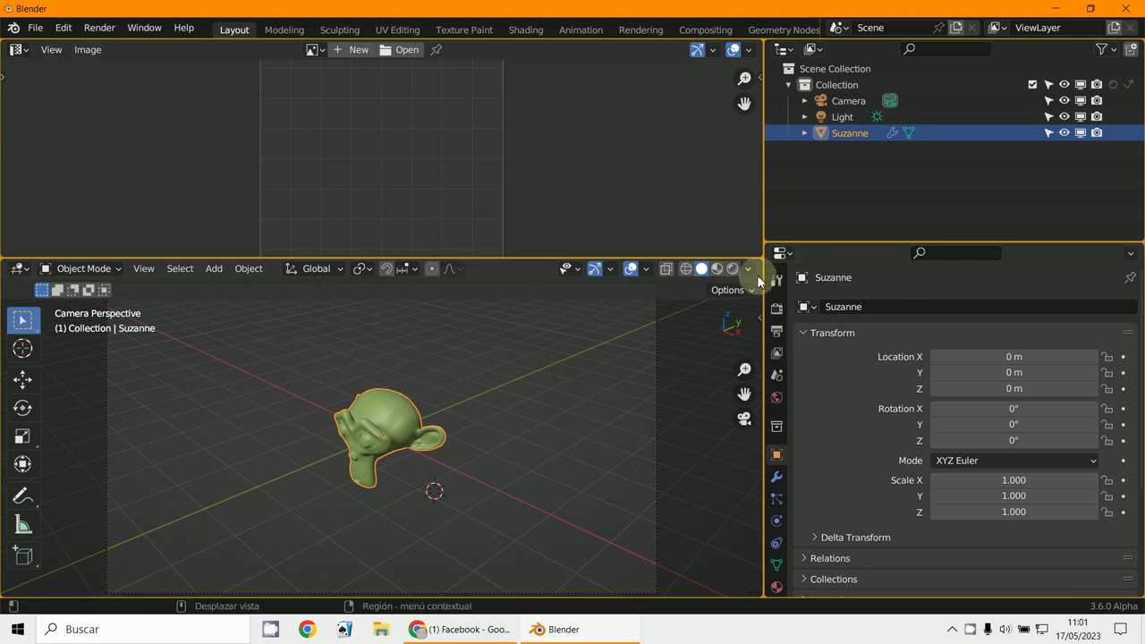
drag(761, 265, 749, 238)
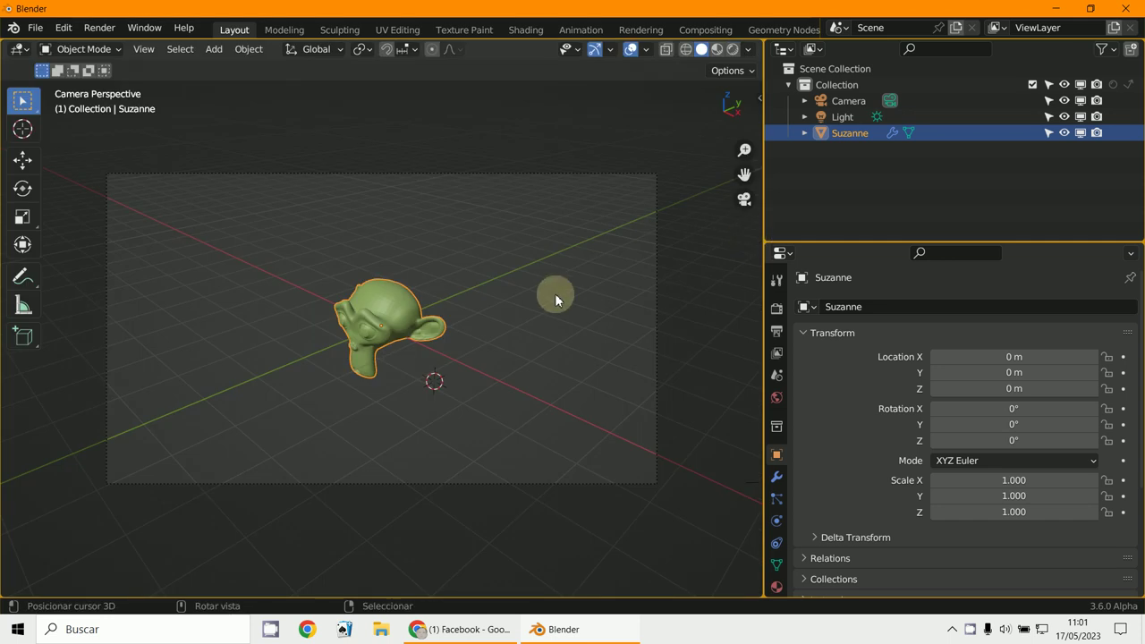
scroll(378, 364, down, 1)
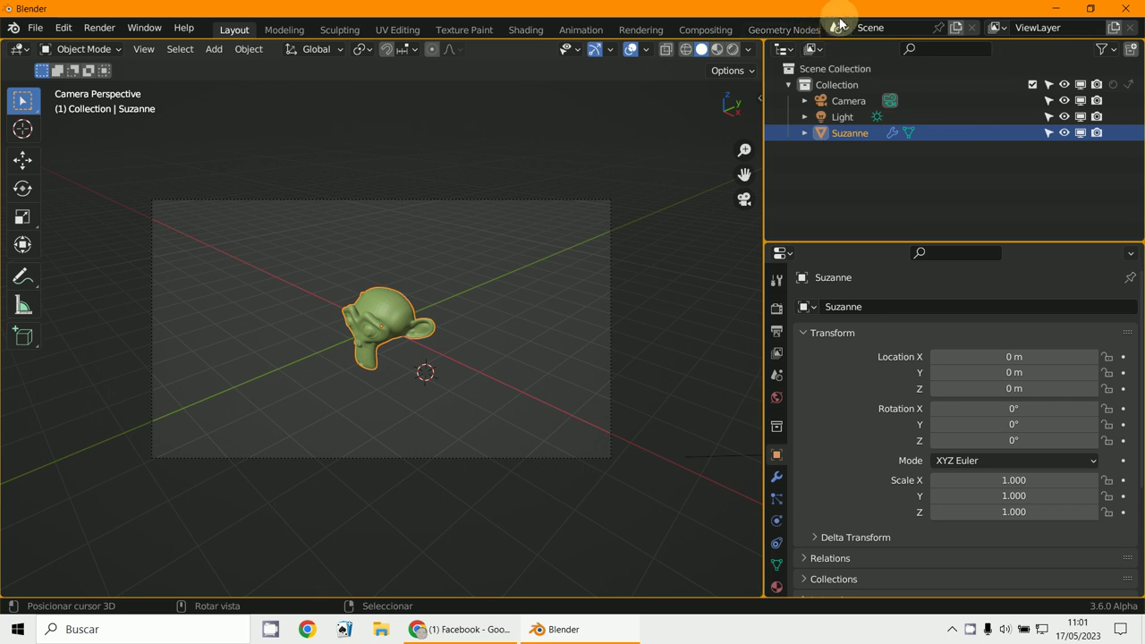
Delete the Texture Paint and Compositing workspace tabs.
click(465, 29)
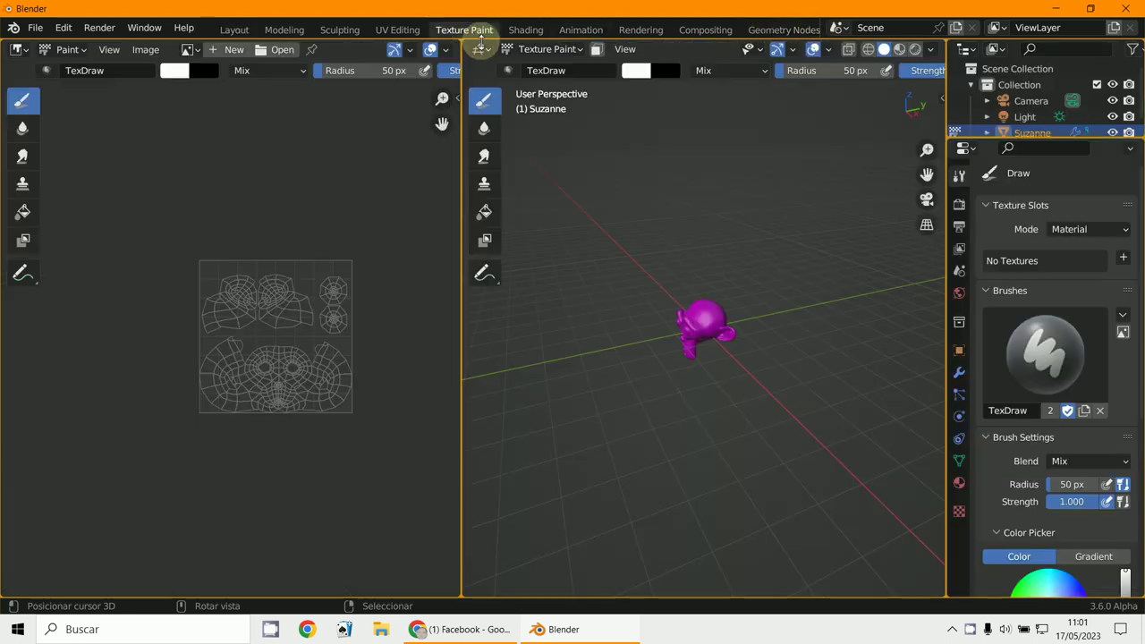
right_click(474, 30)
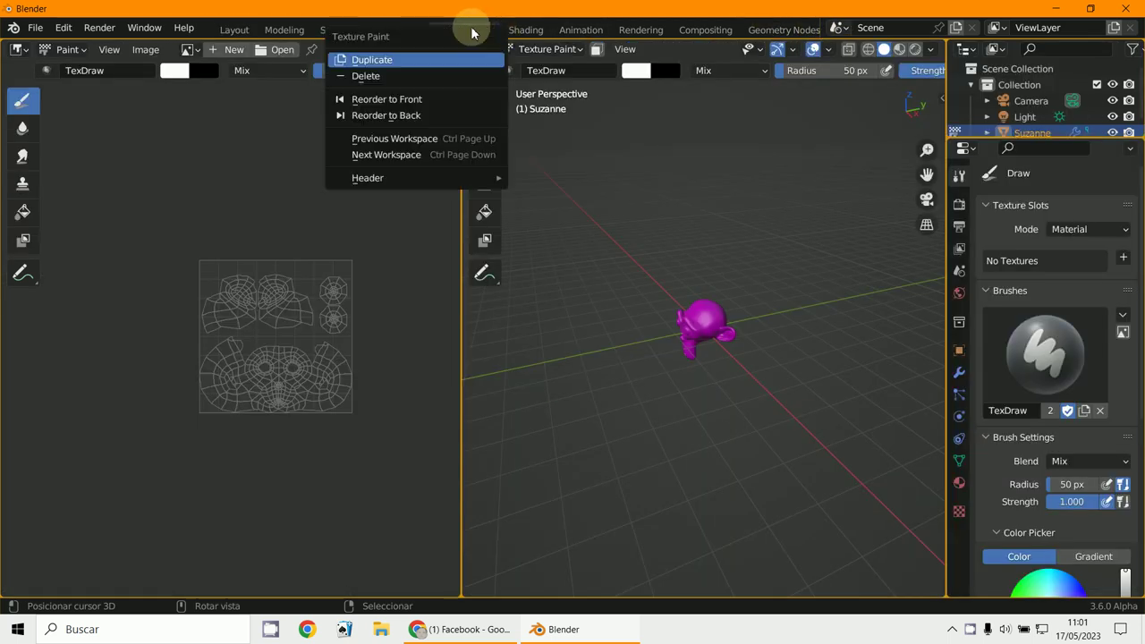
click(393, 77)
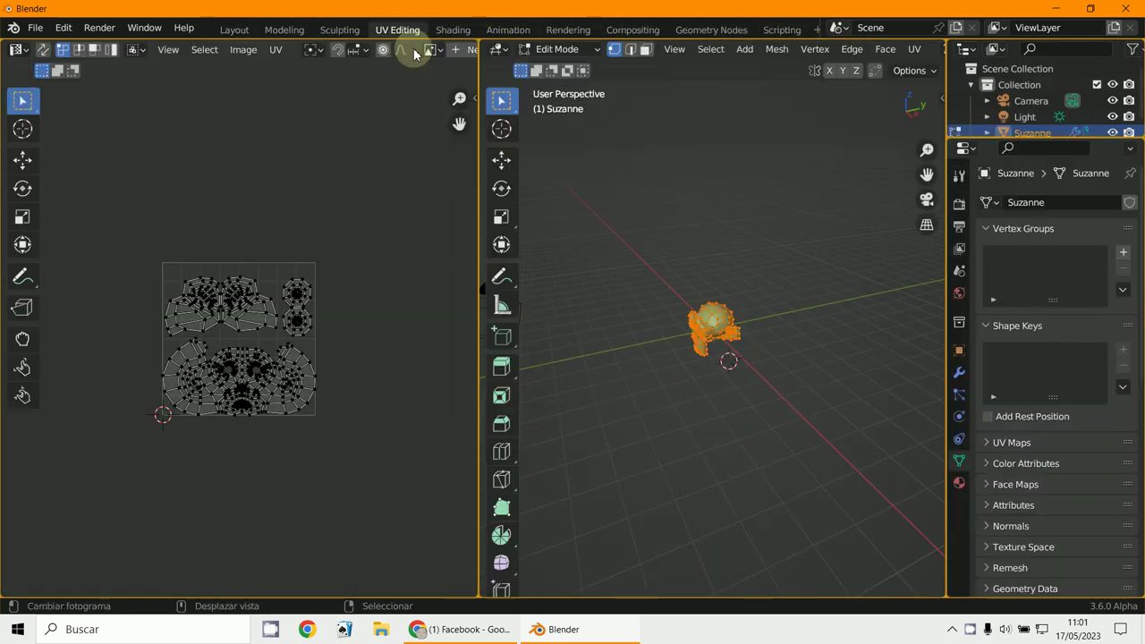
right_click(624, 31)
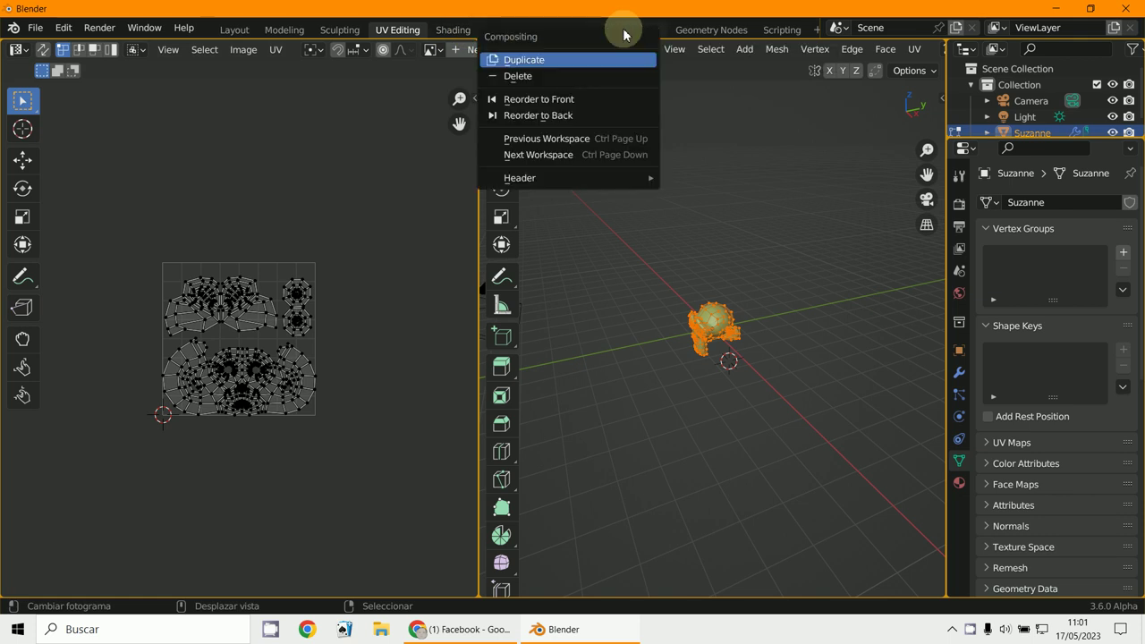
click(561, 79)
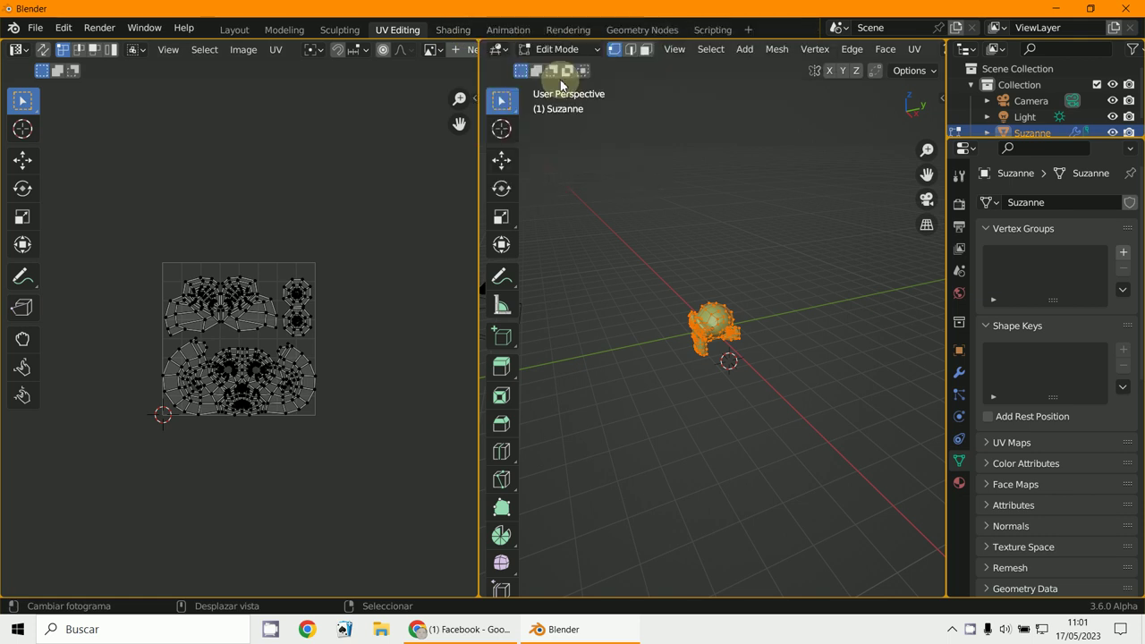
Delete the Geometry Nodes workspace and go back to the Layout workspace.
click(641, 29)
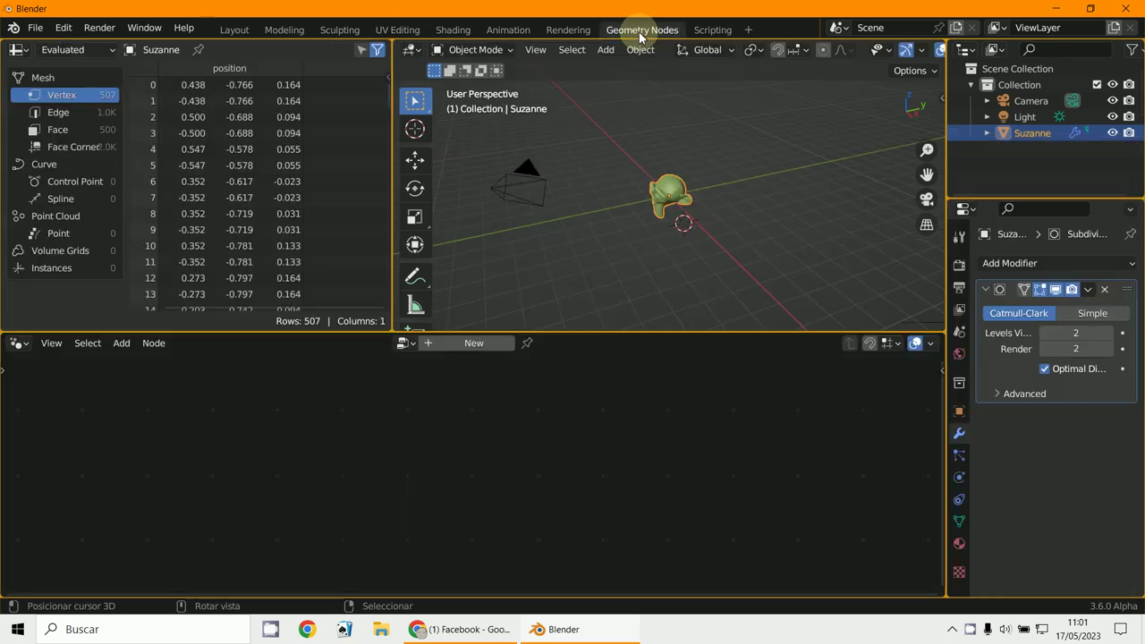
right_click(640, 33)
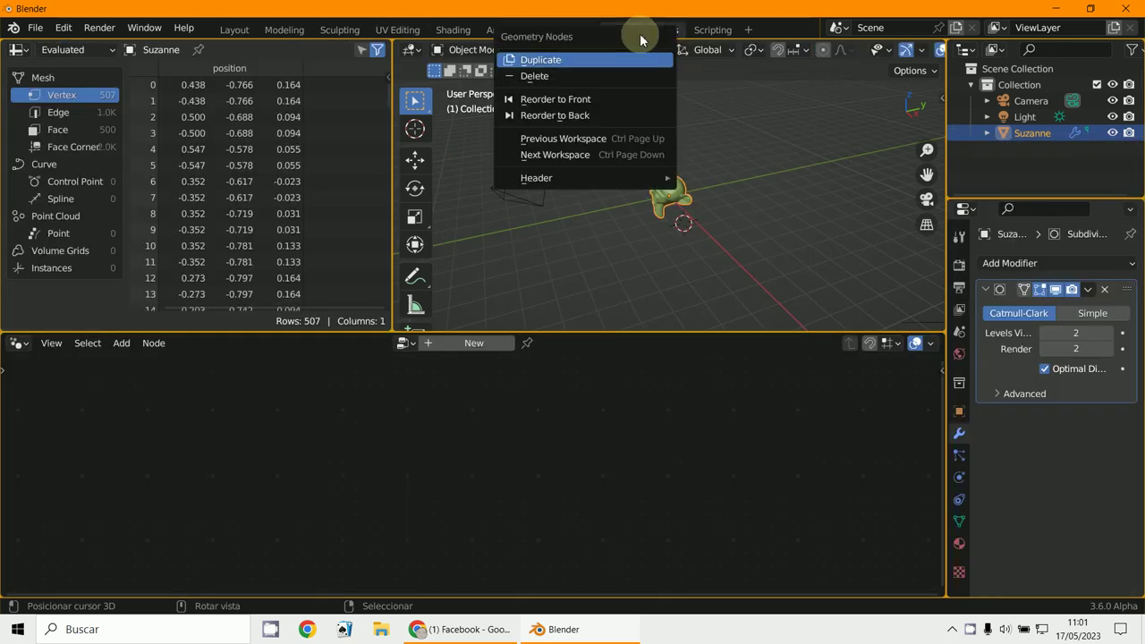
click(592, 77)
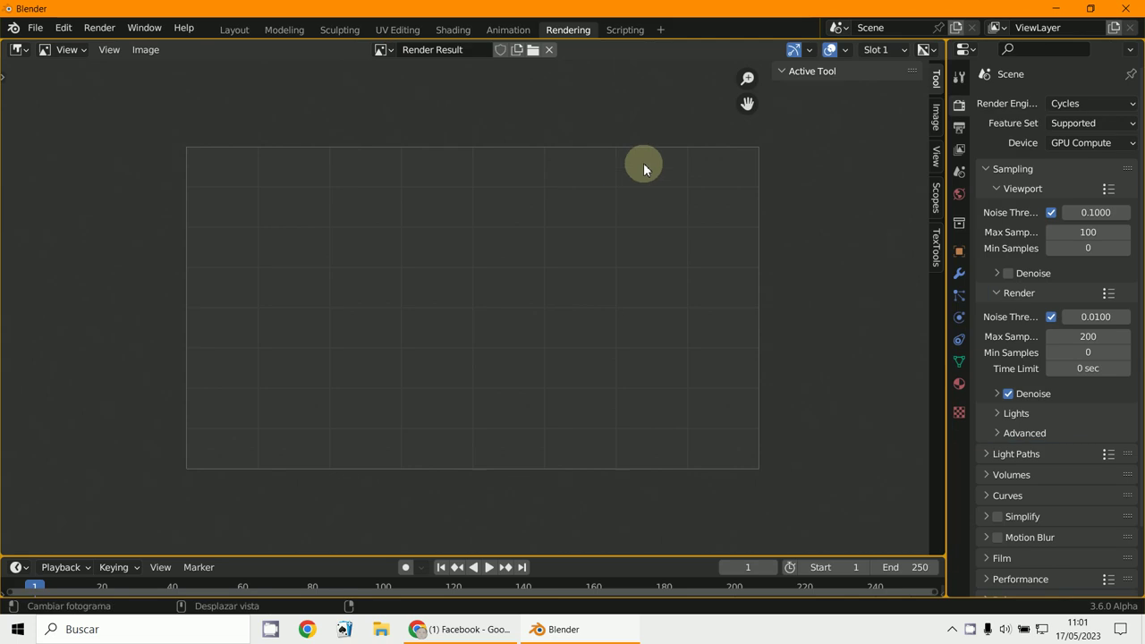
right_click(577, 27)
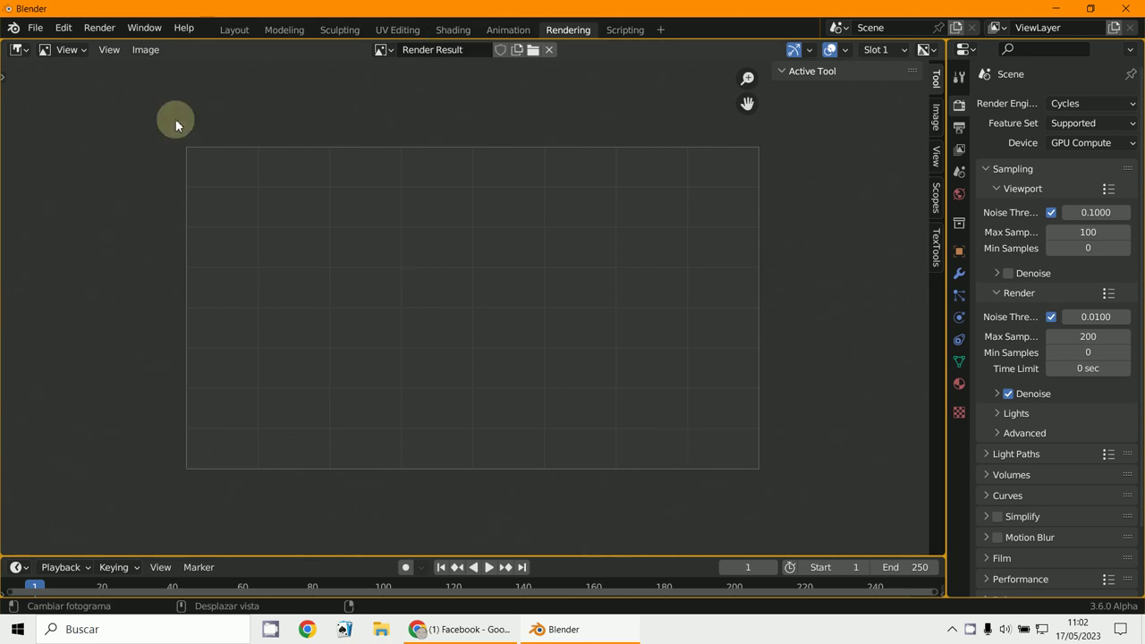
click(233, 30)
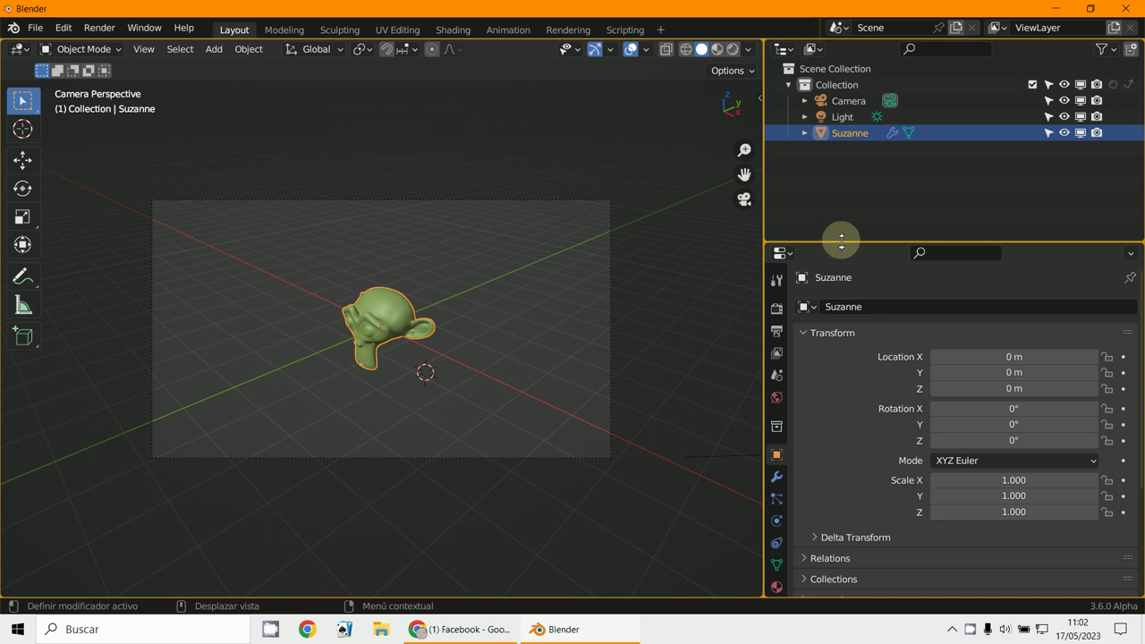
Resize the side panels and split the 3D viewport into top and bottom areas.
drag(842, 239, 832, 185)
drag(767, 159, 883, 152)
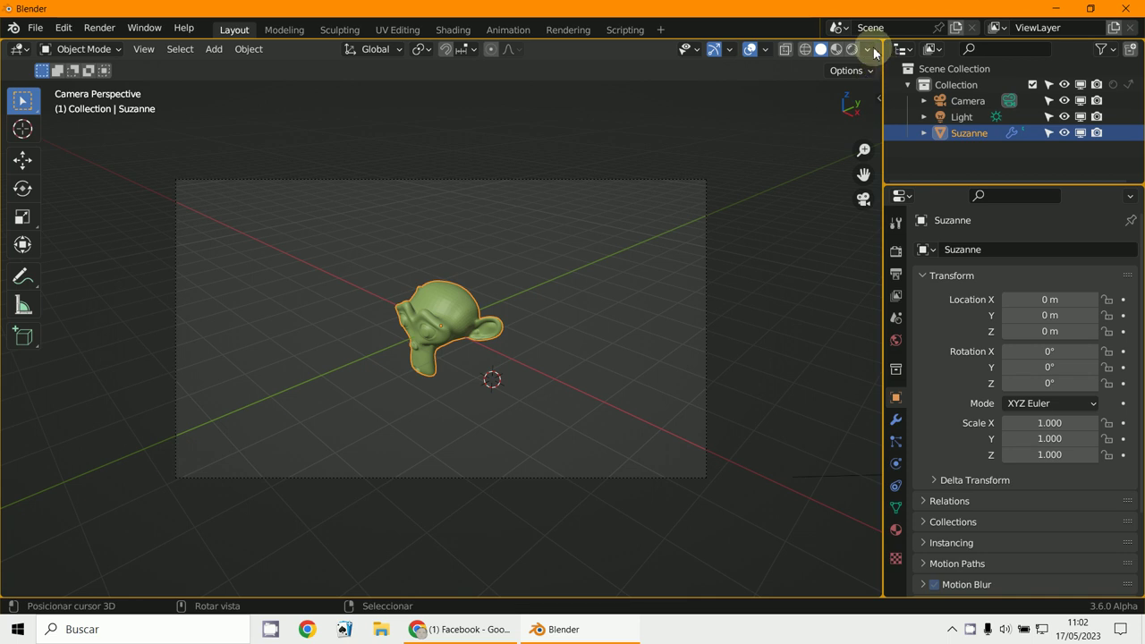
drag(877, 43, 855, 460)
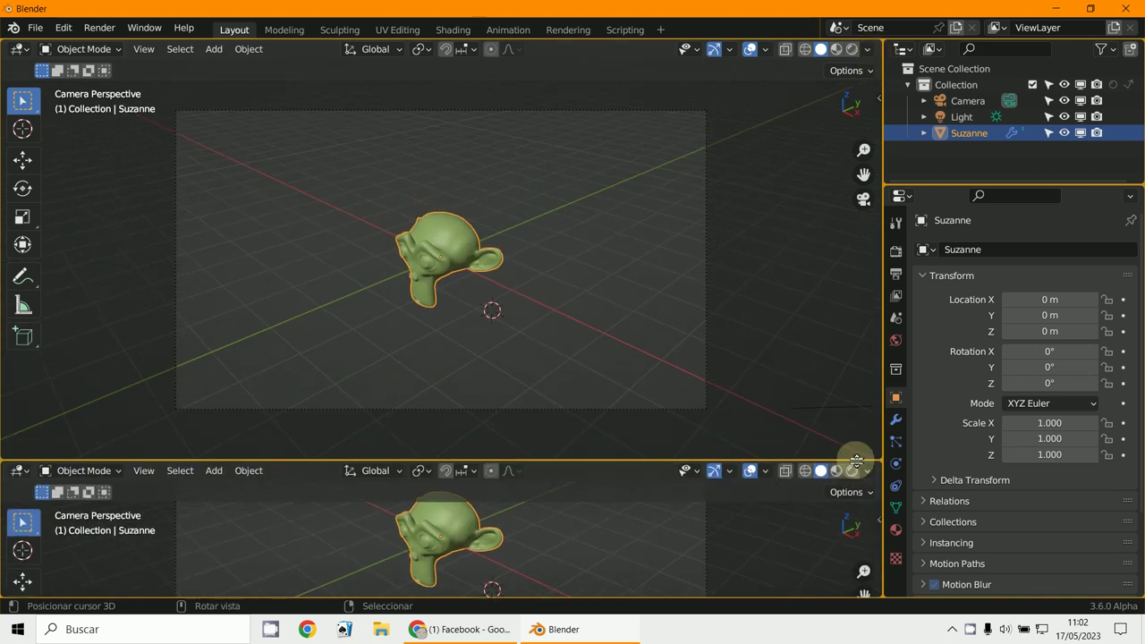
Make the bottom area a Shader Editor, bring the material nodes into view, and hide its sidebar.
click(19, 470)
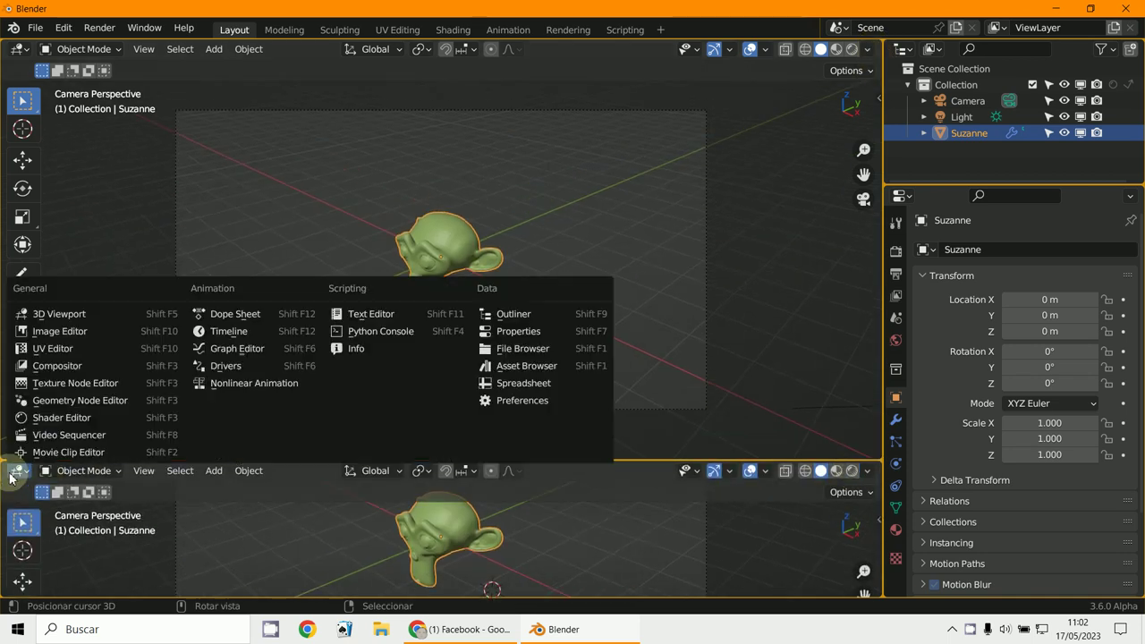
click(47, 422)
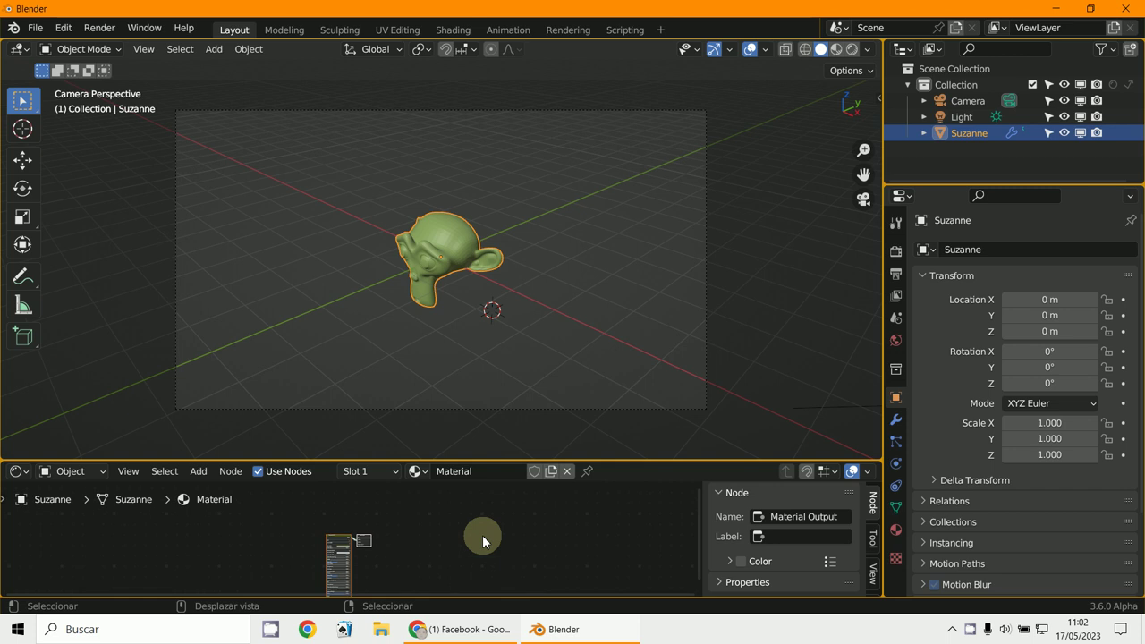
scroll(482, 535, up, 2)
middle_drag(483, 534, 663, 539)
key(n)
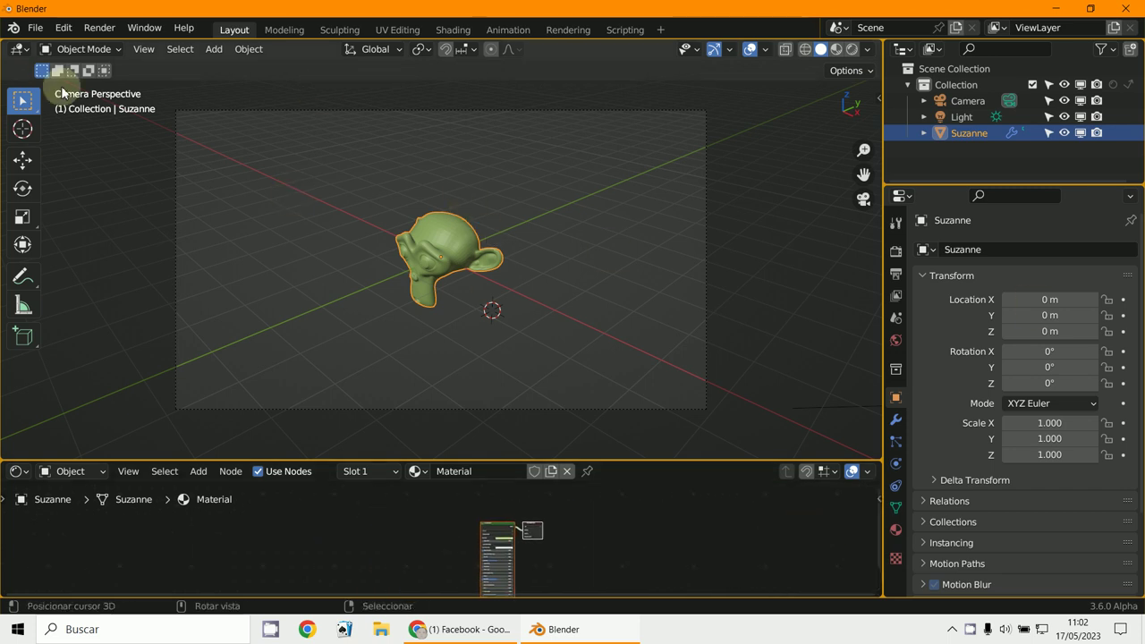
Look through the File and Edit menus, then drag the right-column border left to widen the outliner and properties.
click(33, 30)
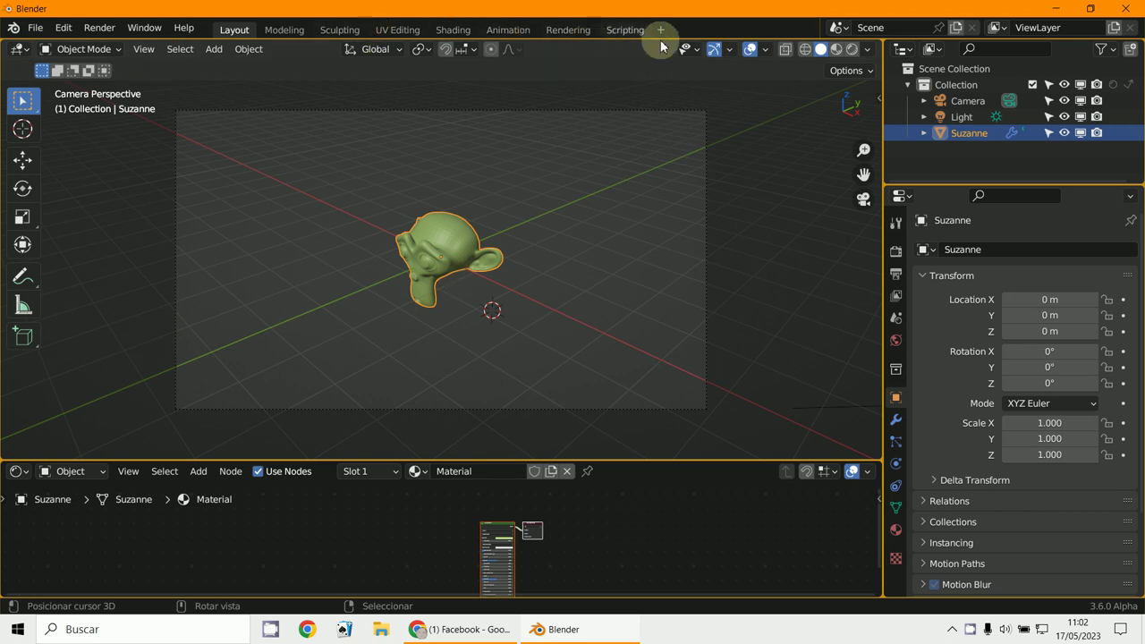
click(36, 28)
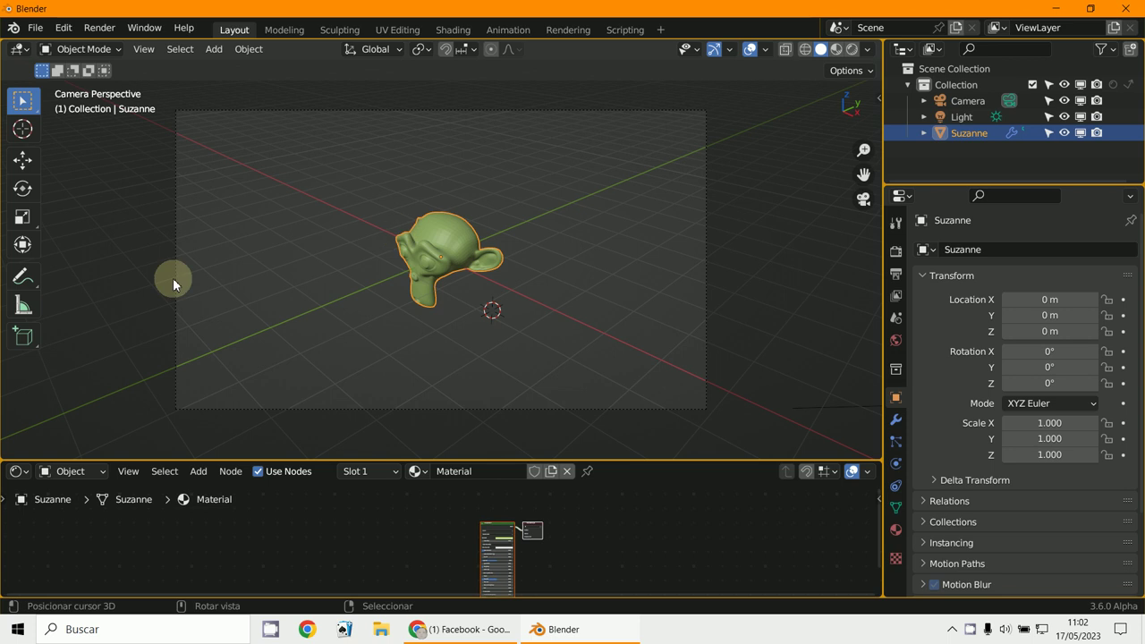
click(35, 28)
click(64, 28)
mouse_move(884, 294)
mouse_down()
mouse_move(862, 295)
mouse_move(791, 537)
mouse_up()
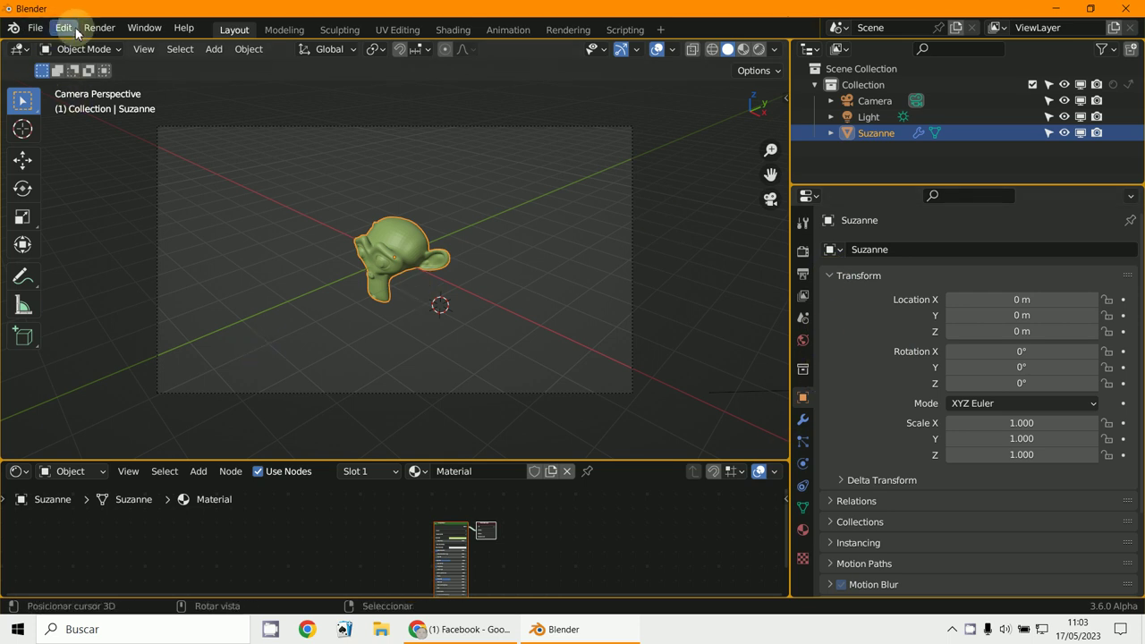
Save the current layout via File > Defaults > Save Startup File.
click(38, 28)
mouse_move(67, 323)
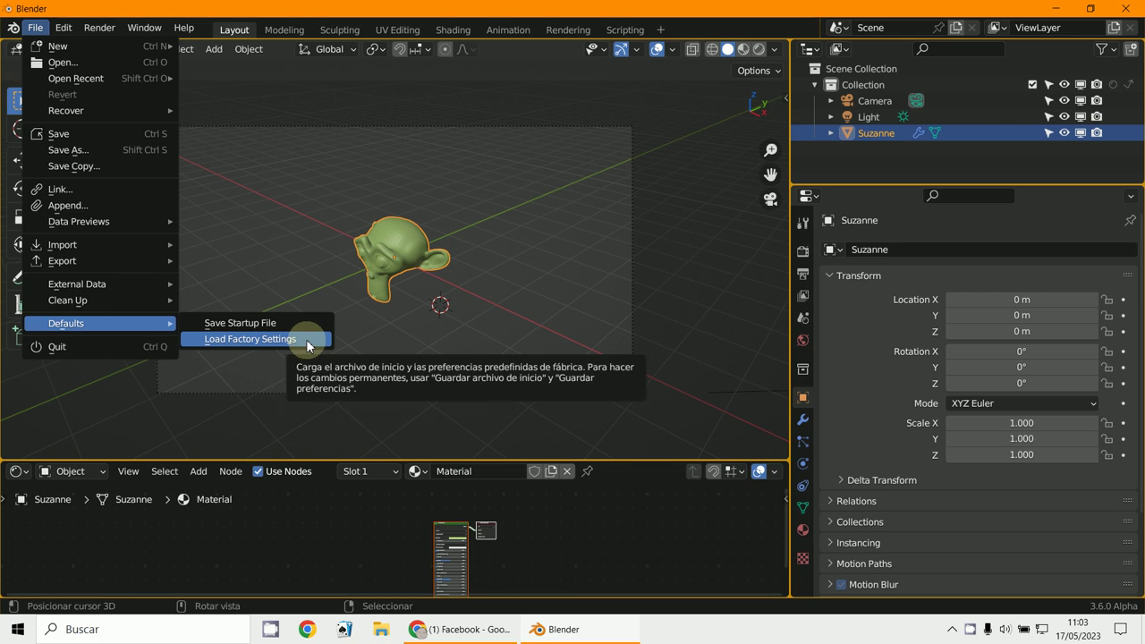
click(270, 629)
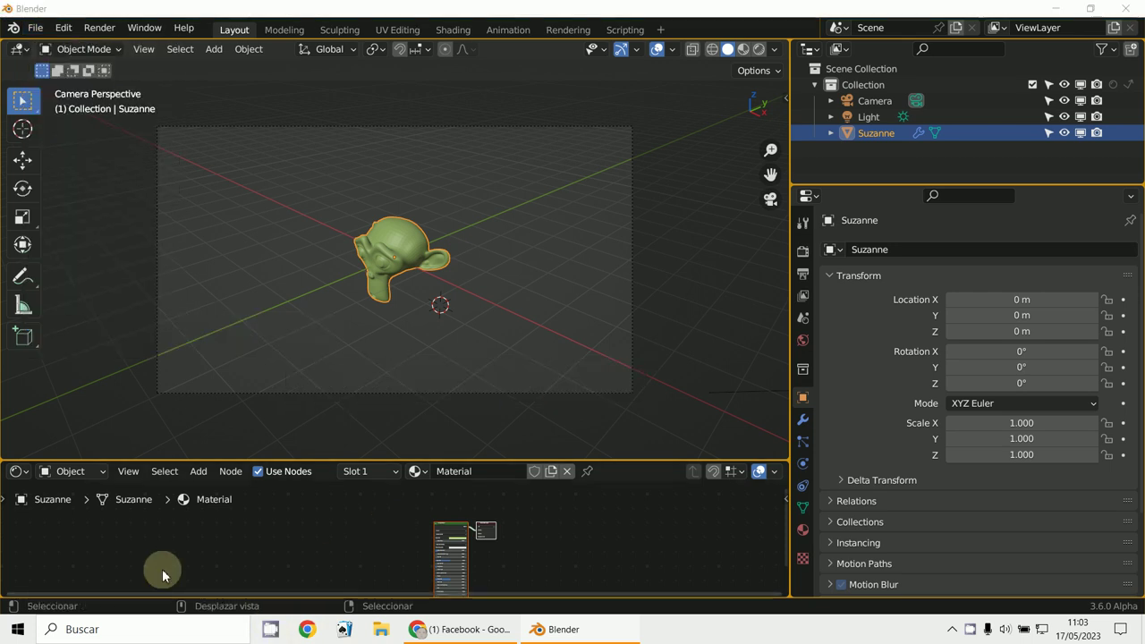
right_click(982, 629)
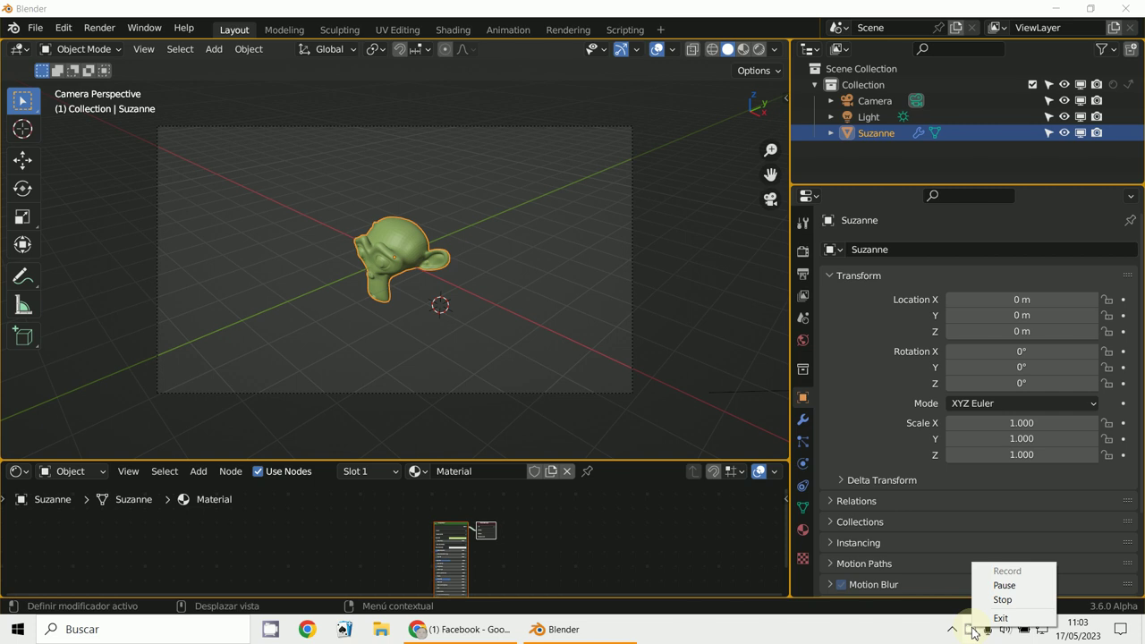